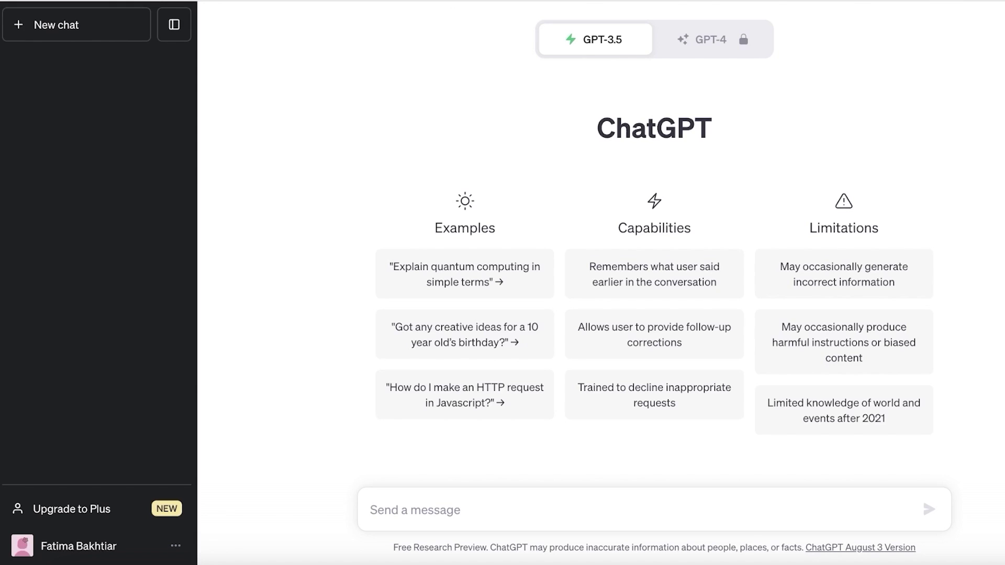
# - Ask ChatGPT "can you write a script for a faceless youtube video on the topic of things to do in japan"
pyautogui.click(461, 1)
pyautogui.write('can you write a script for a faceless youtube video on the topic of things to do in japan')
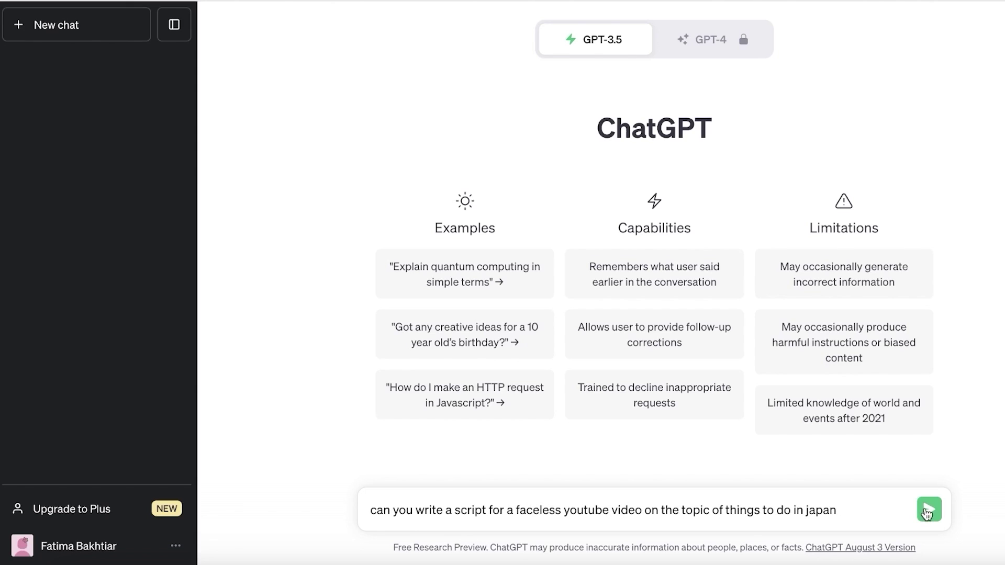
pyautogui.click(929, 510)
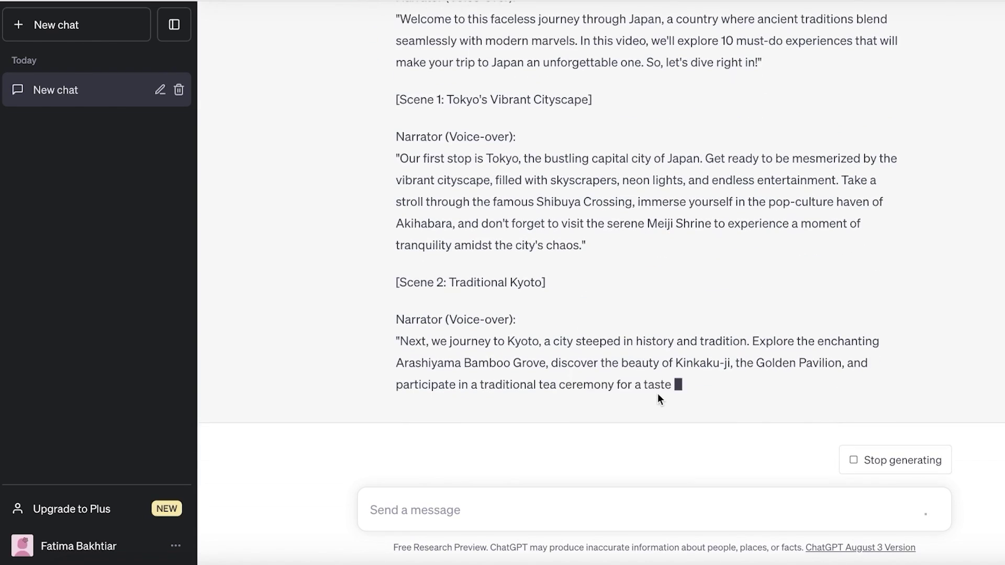
# - Review the generated Japan script from the intro through its scenes, noting the music cues and narrator labels
pyautogui.scroll(15, 381, 272)
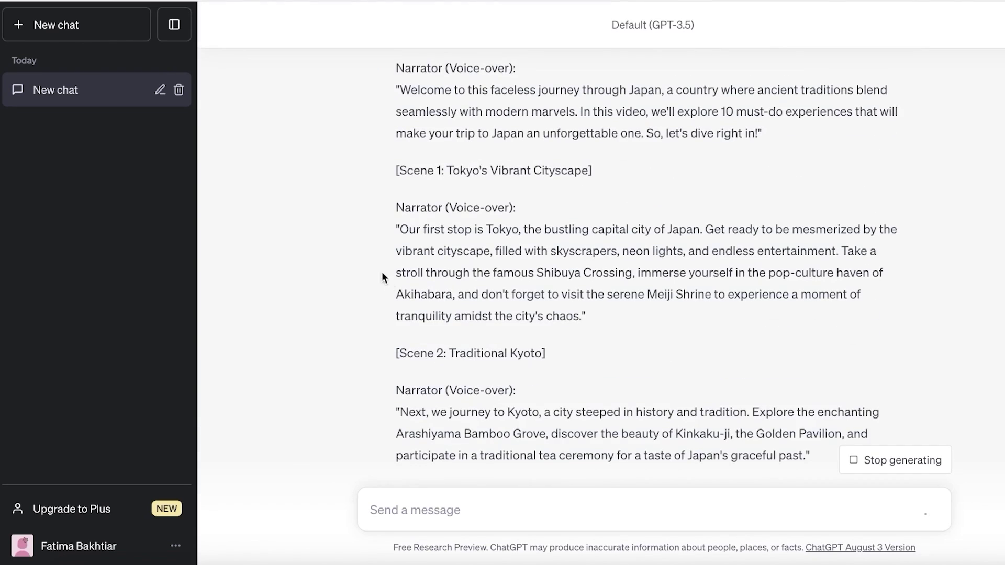
pyautogui.scroll(-15, 438, 186)
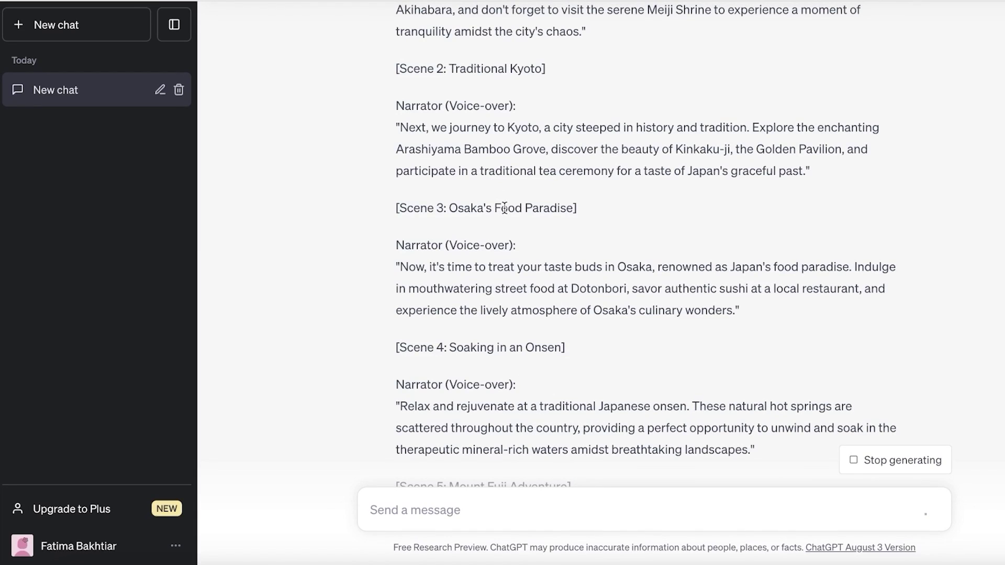
pyautogui.scroll(8, 545, 220)
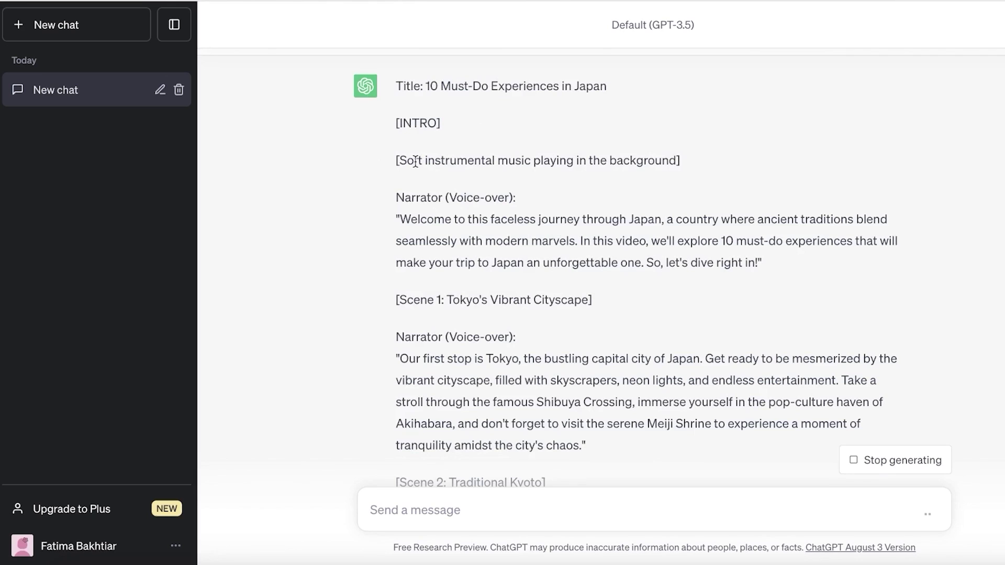
pyautogui.moveTo(415, 162); pyautogui.dragTo(683, 153)
pyautogui.moveTo(405, 336); pyautogui.dragTo(523, 338)
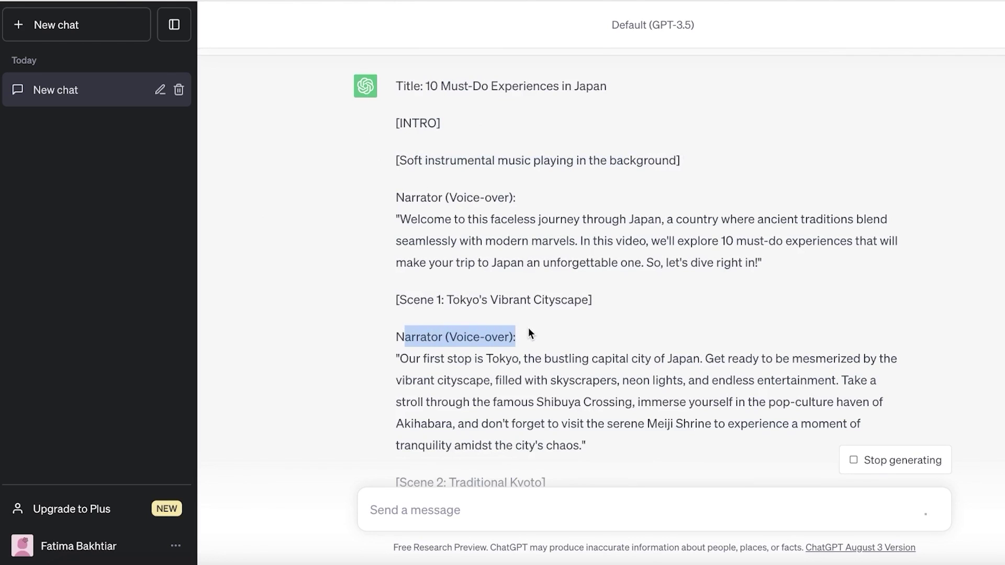
pyautogui.scroll(-20, 528, 330)
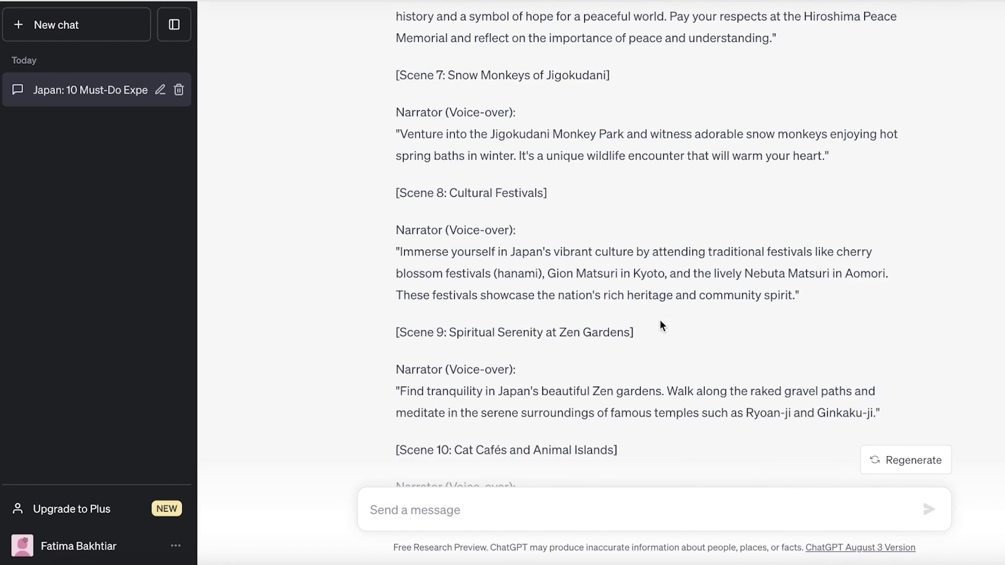
pyautogui.scroll(5, 579, 262)
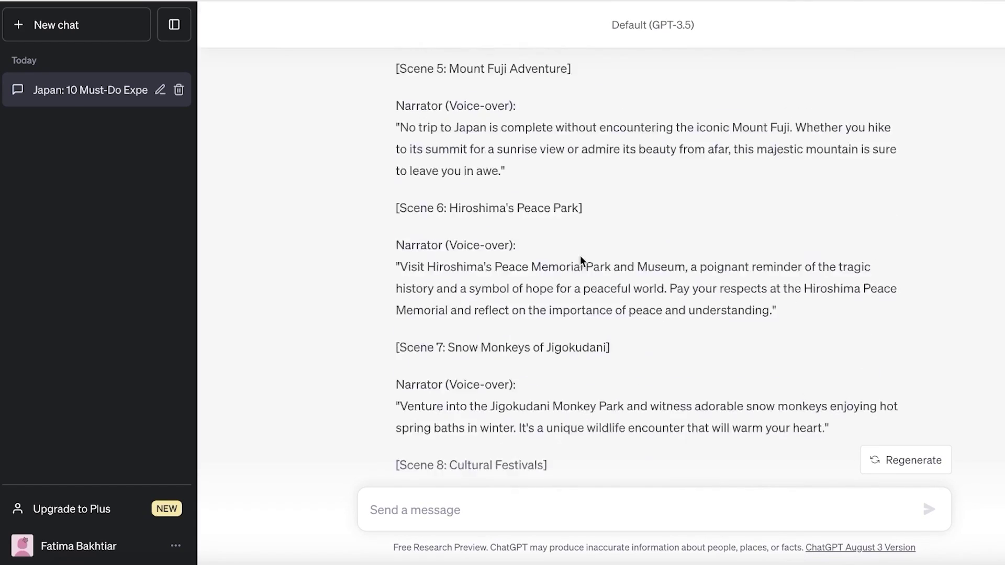
pyautogui.scroll(-12, 576, 256)
pyautogui.scroll(20, 398, 314)
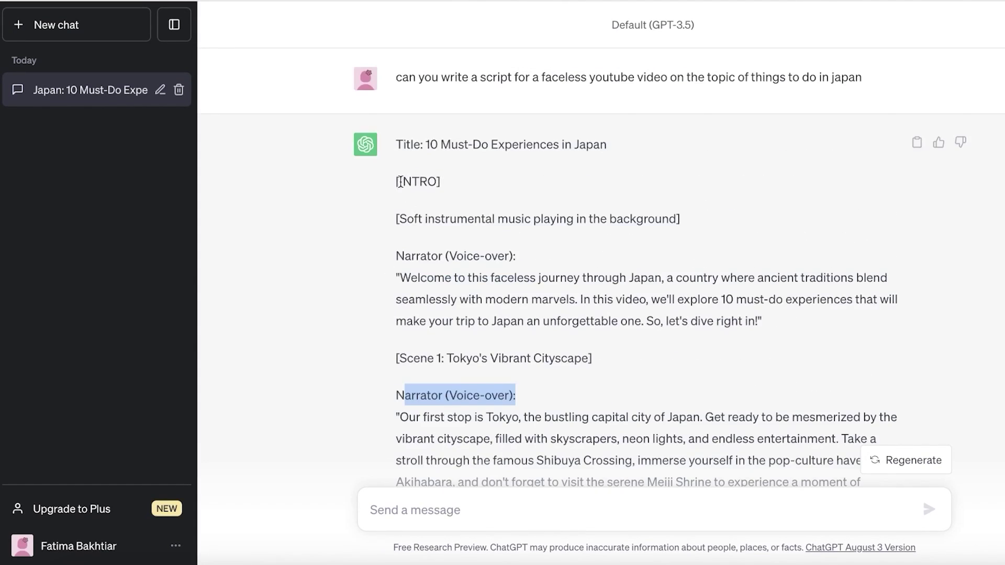
# - Copy the generated script and paste it without formatting into a blank Google Docs document
pyautogui.click(916, 141)
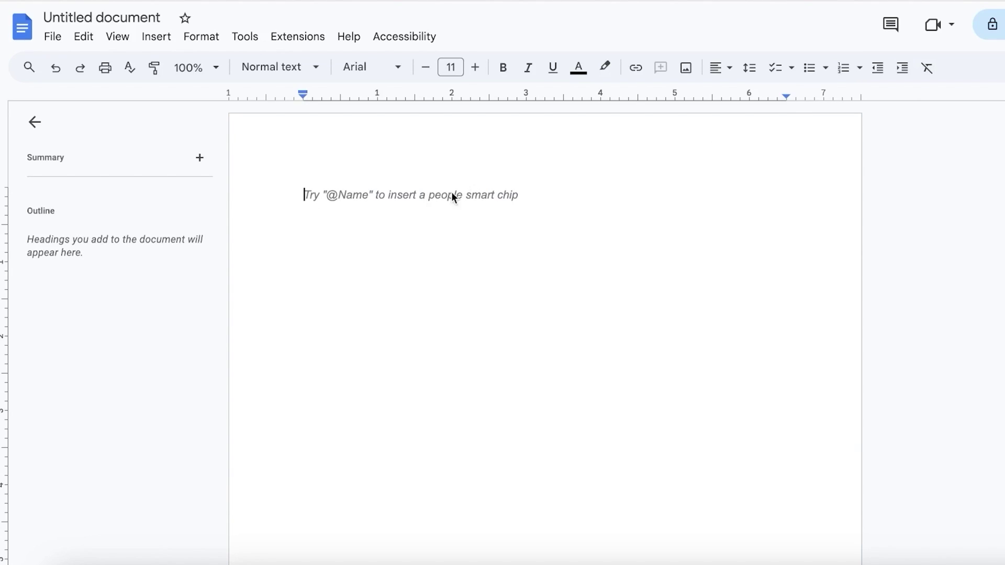
pyautogui.rightClick(428, 205)
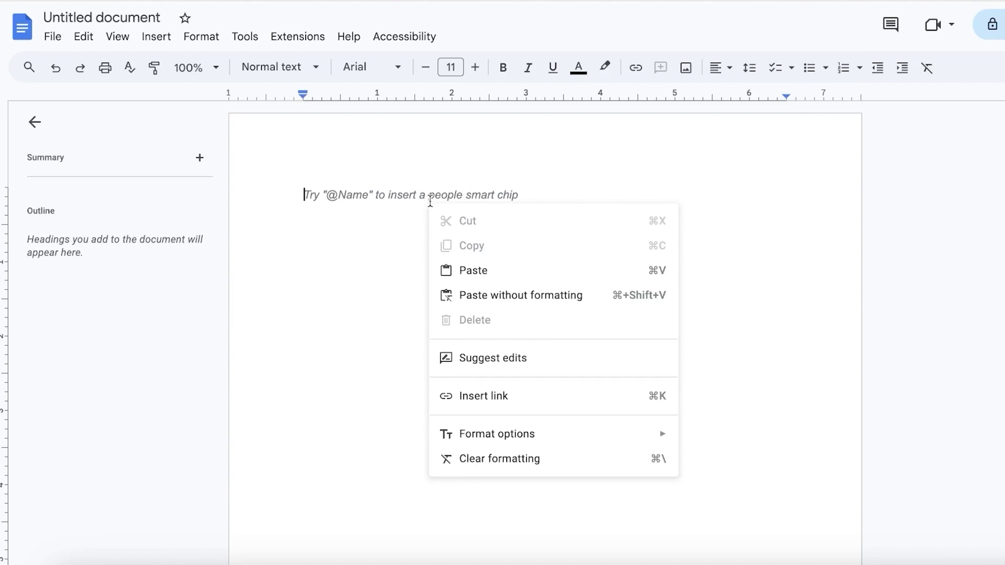
pyautogui.click(464, 294)
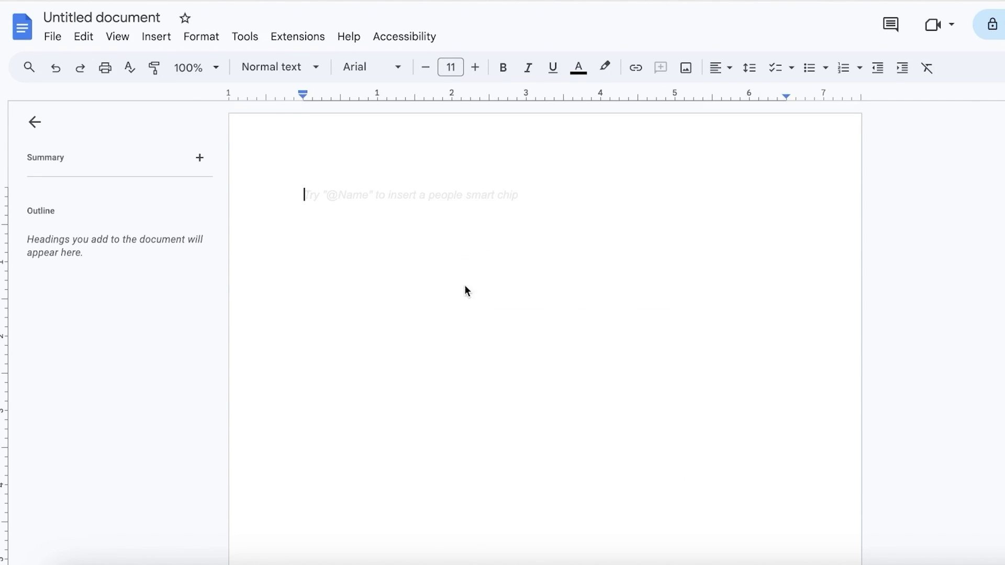
pyautogui.scroll(15, 419, 222)
pyautogui.scroll(5, 419, 222)
# - Delete the [INTRO] and opening instrumental music lines, and strip the "Title:" prefix from the first line
pyautogui.moveTo(353, 220); pyautogui.dragTo(284, 217)
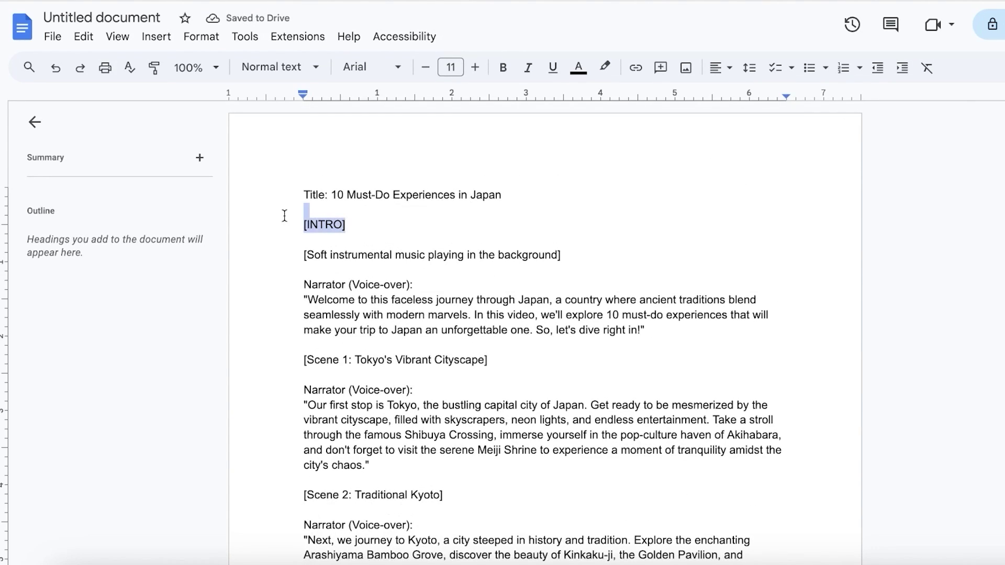
pyautogui.click(357, 230)
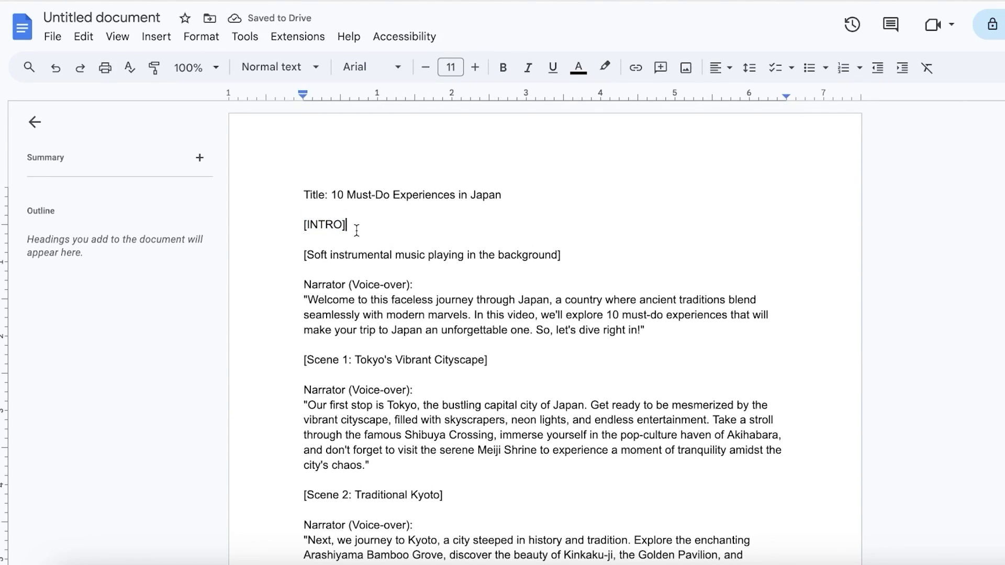
pyautogui.moveTo(563, 255); pyautogui.dragTo(265, 226)
pyautogui.press('BackSpace')
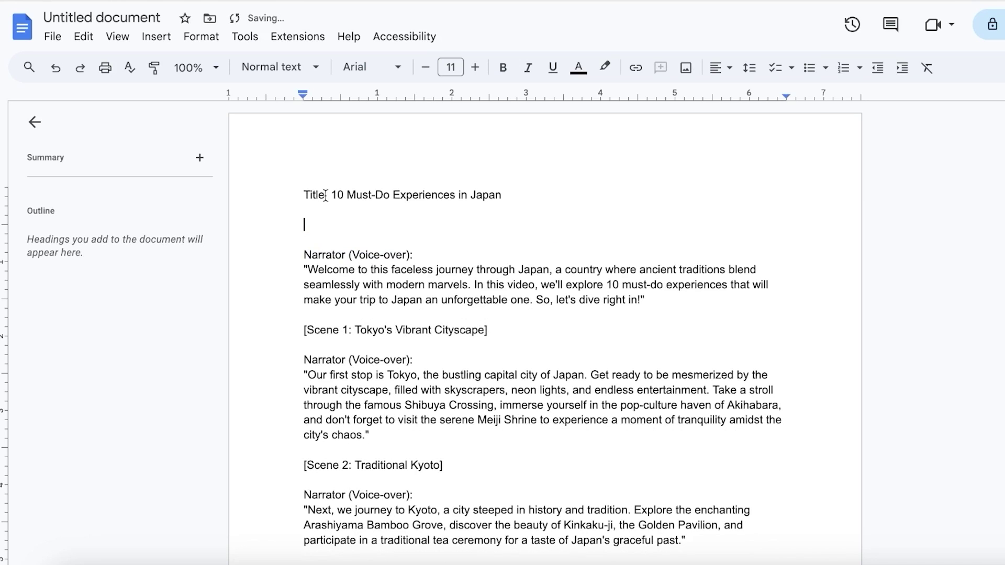
pyautogui.moveTo(332, 196); pyautogui.dragTo(271, 198)
pyautogui.press('BackSpace')
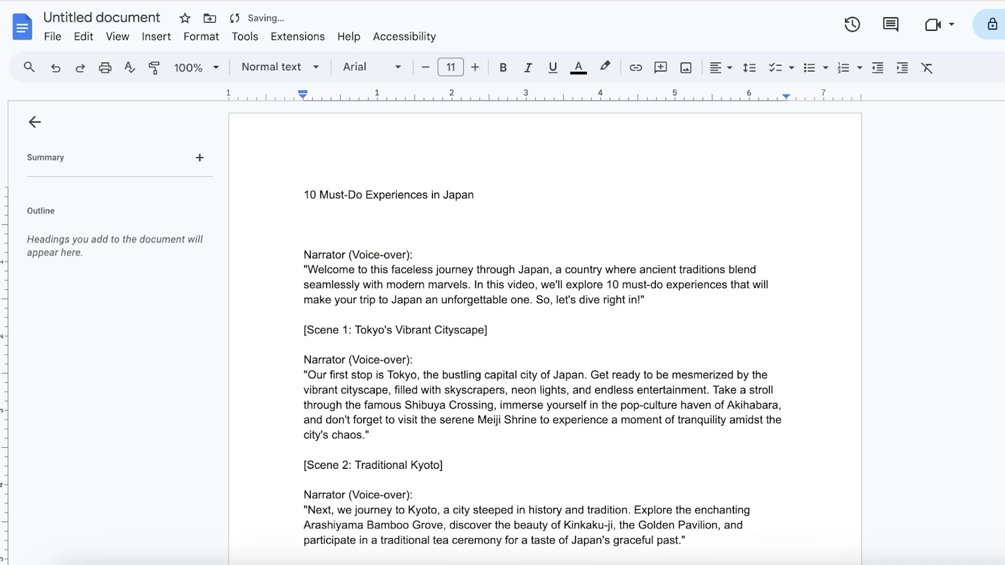
# - Remove the narrator label above the welcome paragraph and both quotation marks enclosing that paragraph
pyautogui.moveTo(416, 251); pyautogui.dragTo(251, 252)
pyautogui.press('BackSpace')
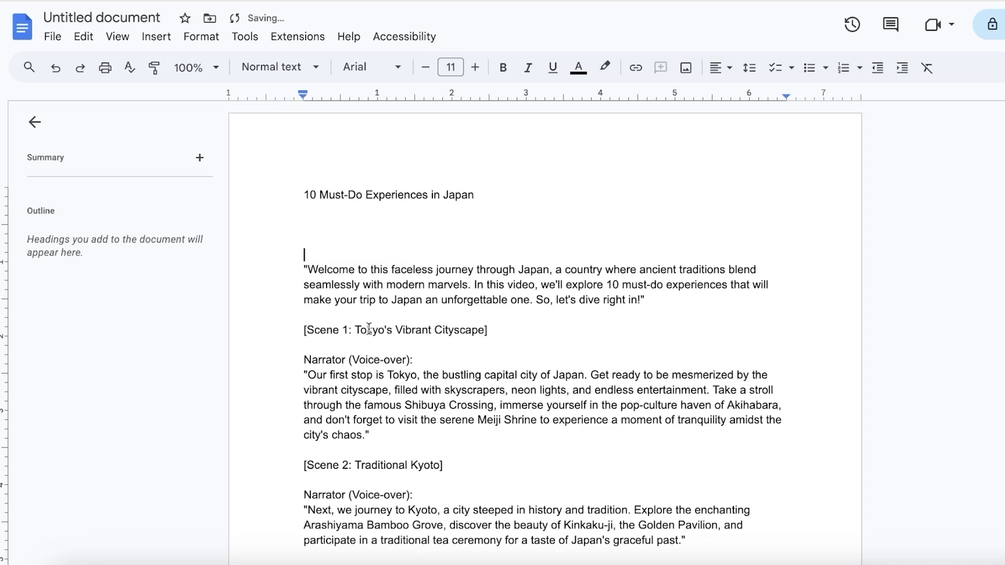
pyautogui.click(305, 270)
pyautogui.press('Delete')
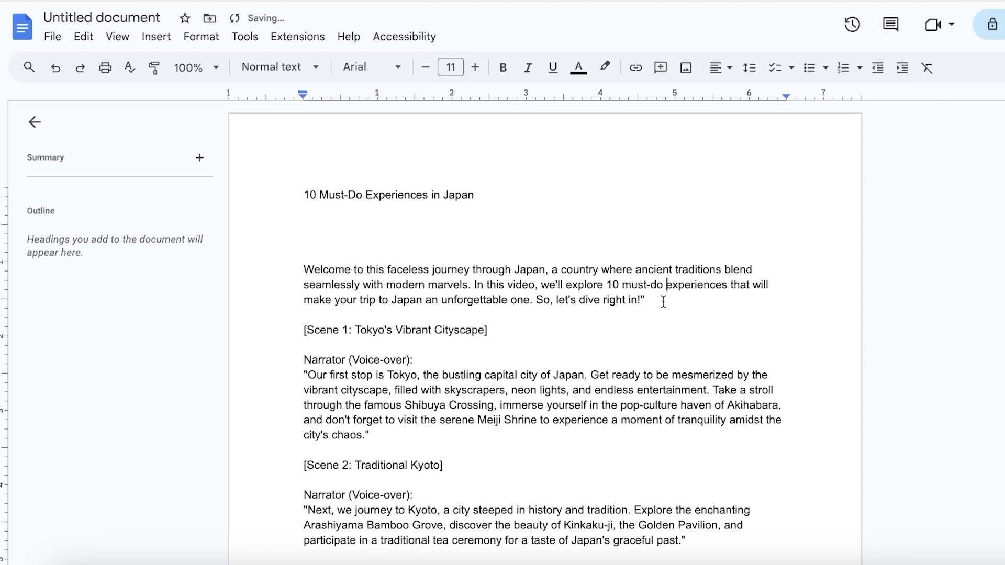
pyautogui.click(663, 302)
pyautogui.press('BackSpace')
# - Delete the Scene 1 and Scene 2 headings together with the narrator labels beneath them
pyautogui.moveTo(280, 332); pyautogui.dragTo(432, 360)
pyautogui.doubleClick(425, 347)
pyautogui.click(330, 329)
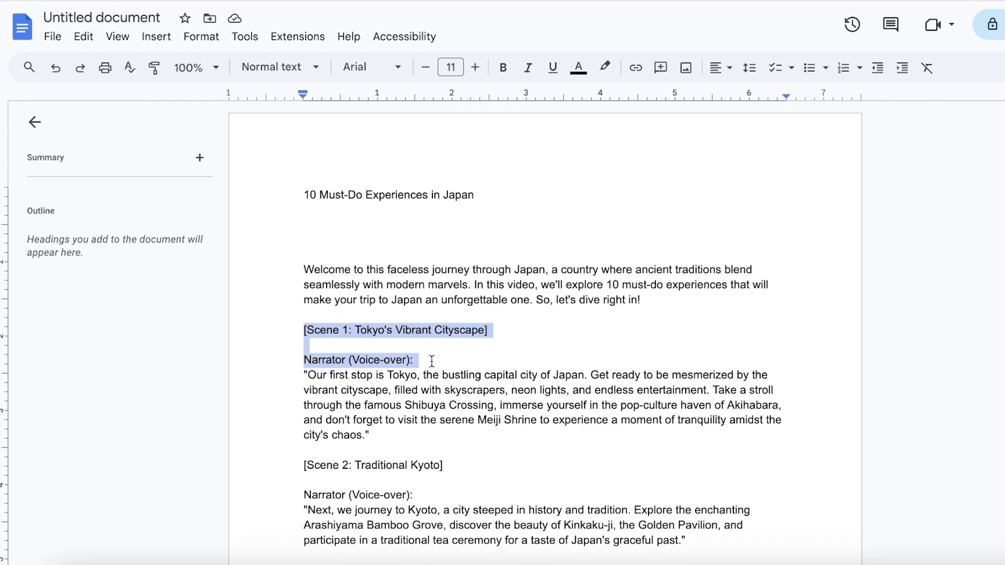
pyautogui.press('BackSpace')
pyautogui.scroll(-1, 471, 335)
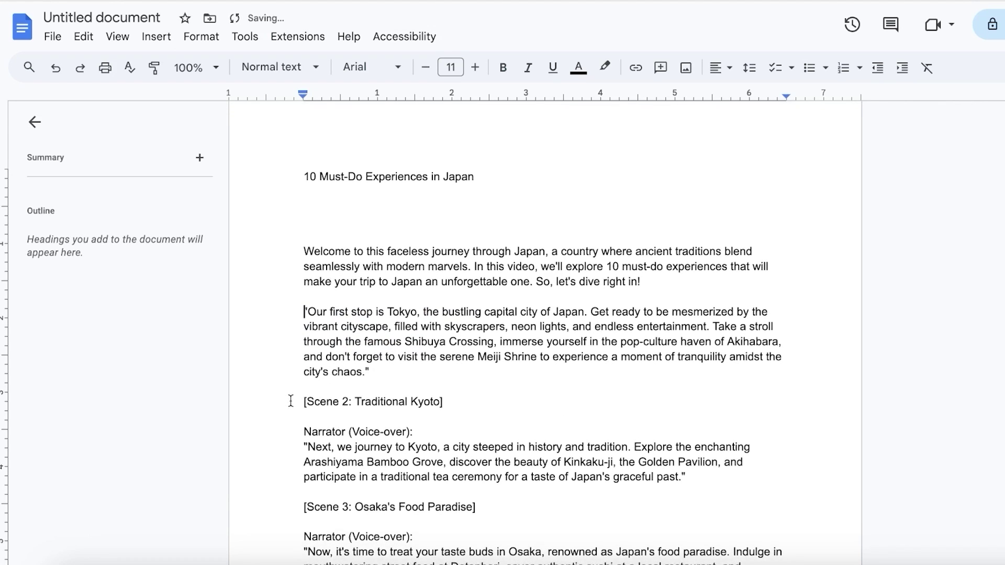
pyautogui.moveTo(304, 402); pyautogui.dragTo(466, 428)
pyautogui.press('BackSpace')
pyautogui.scroll(-1, 466, 428)
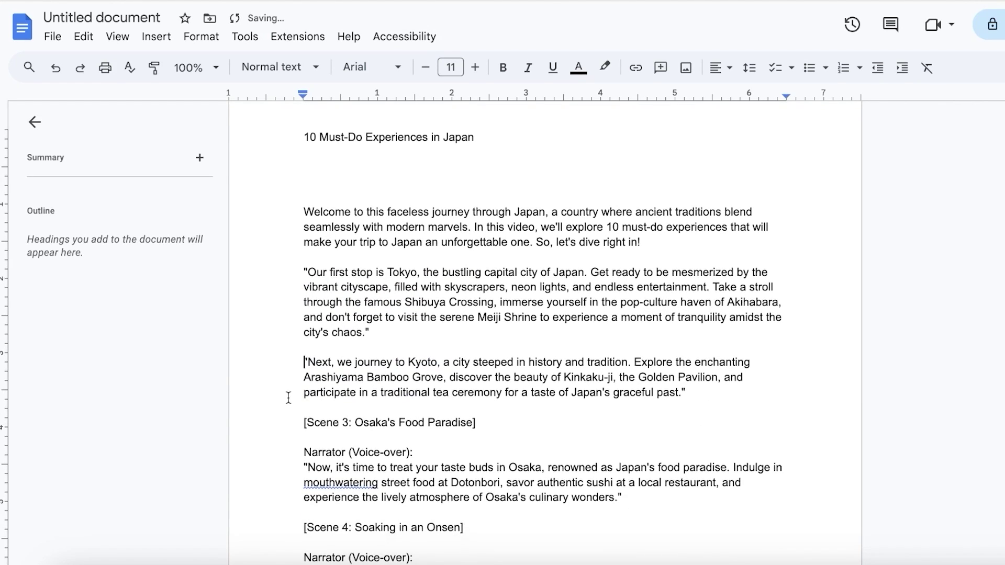
# - Delete the Scene 3 and Scene 4 headings with their narrator labels, keeping a blank line between the paragraphs
pyautogui.click(342, 414)
pyautogui.moveTo(342, 414); pyautogui.dragTo(434, 453)
pyautogui.press('BackSpace')
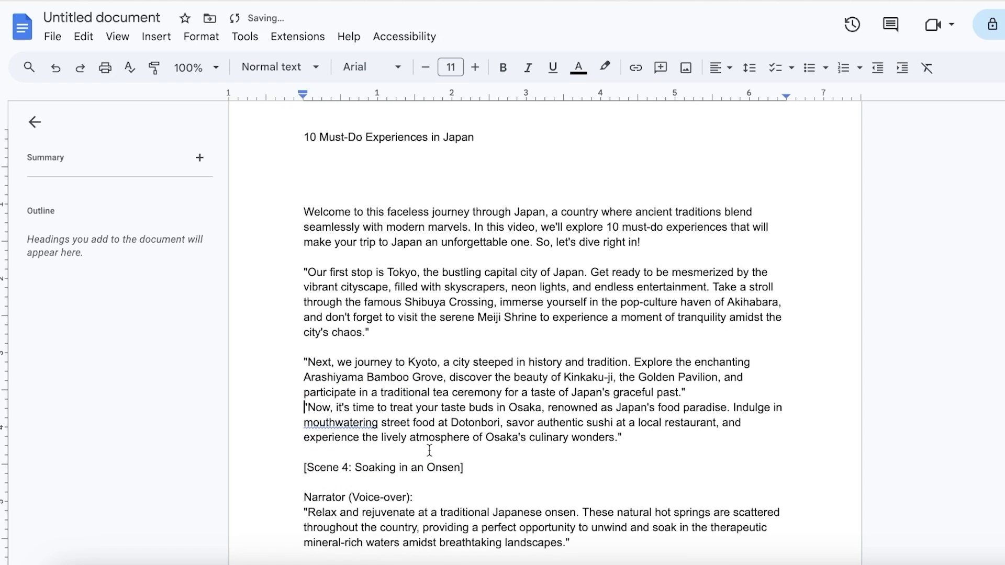
pyautogui.press('Return')
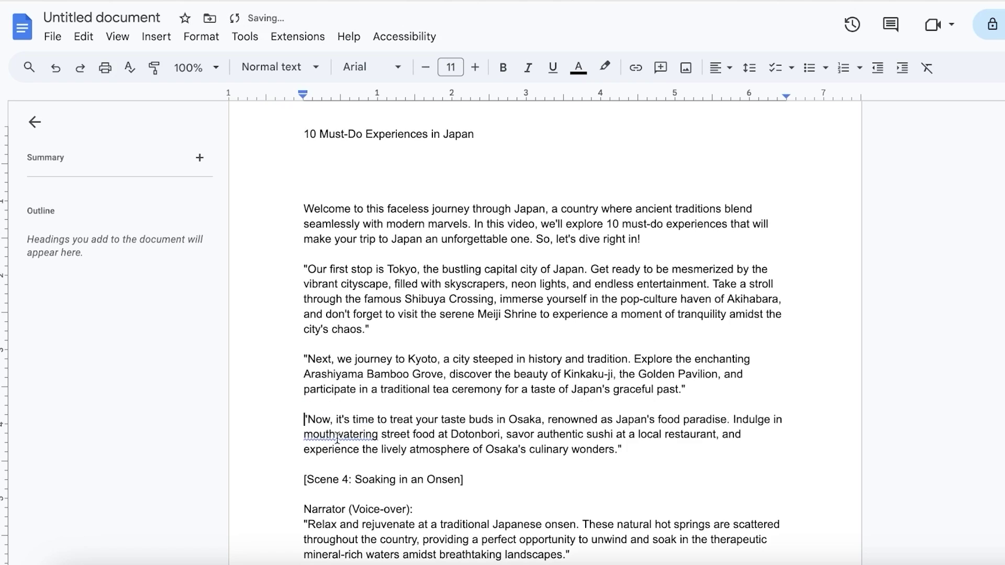
pyautogui.scroll(-1, 342, 451)
pyautogui.moveTo(305, 439); pyautogui.dragTo(466, 464)
pyautogui.press('BackSpace')
# - Delete everything from the onsen paragraph through the [OUTRO] line, leaving the closing narration
pyautogui.scroll(-3, 302, 352)
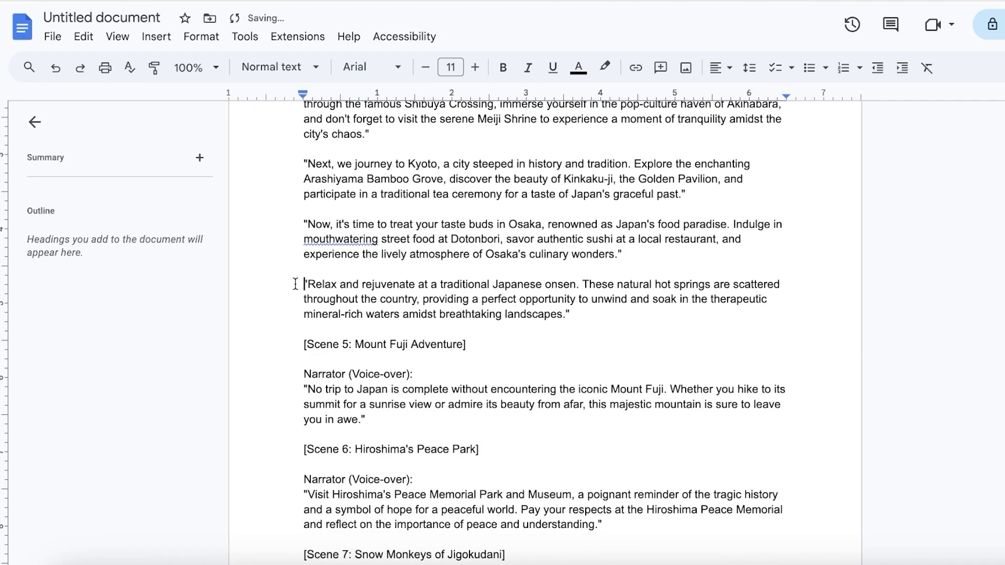
pyautogui.moveTo(301, 285); pyautogui.dragTo(489, 356)
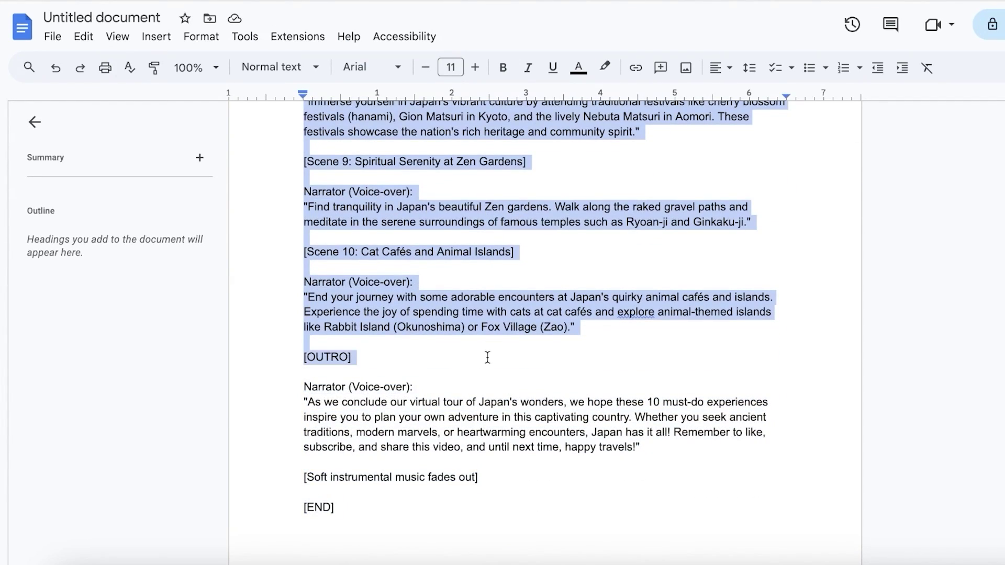
pyautogui.press('BackSpace')
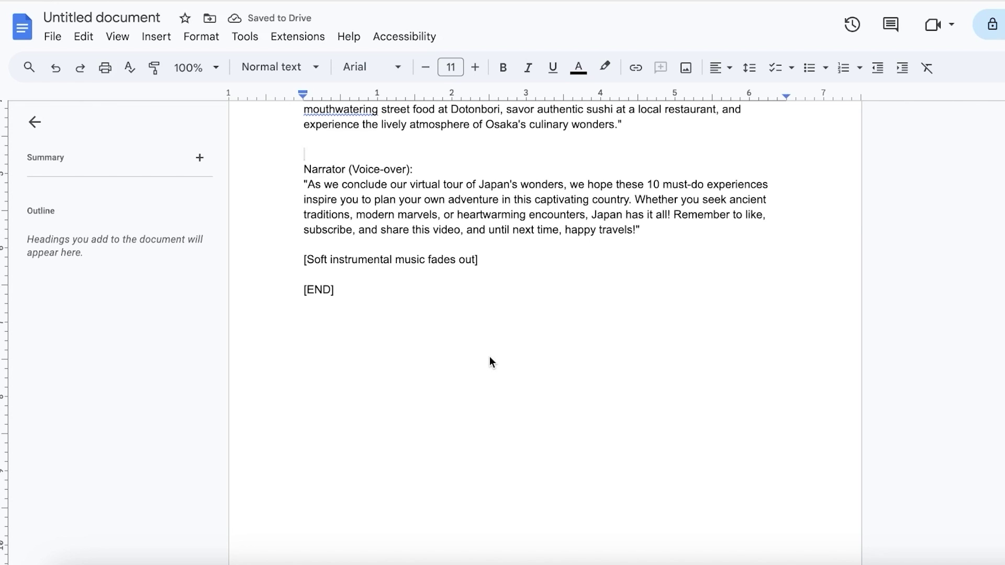
# - Remove the number 10 from the title so it reads "Must-Do Experiences in Japan"
pyautogui.scroll(7, 489, 358)
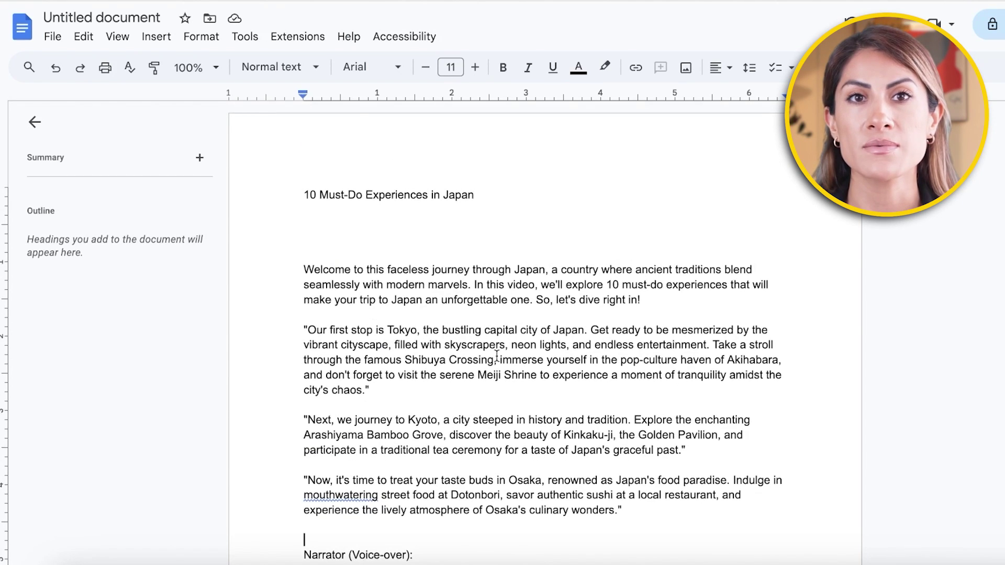
pyautogui.click(318, 195)
pyautogui.press('BackSpace')
pyautogui.press('BackSpace')
pyautogui.press('BackSpace')
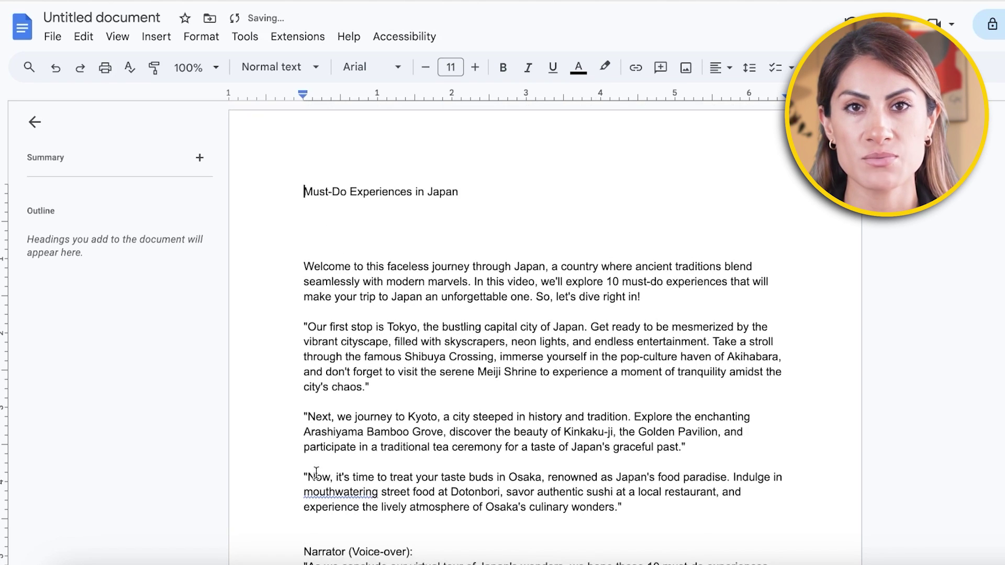
# - Remove the opening and closing quotation marks from the Tokyo, Kyoto and Osaka paragraphs
pyautogui.scroll(-3, 367, 366)
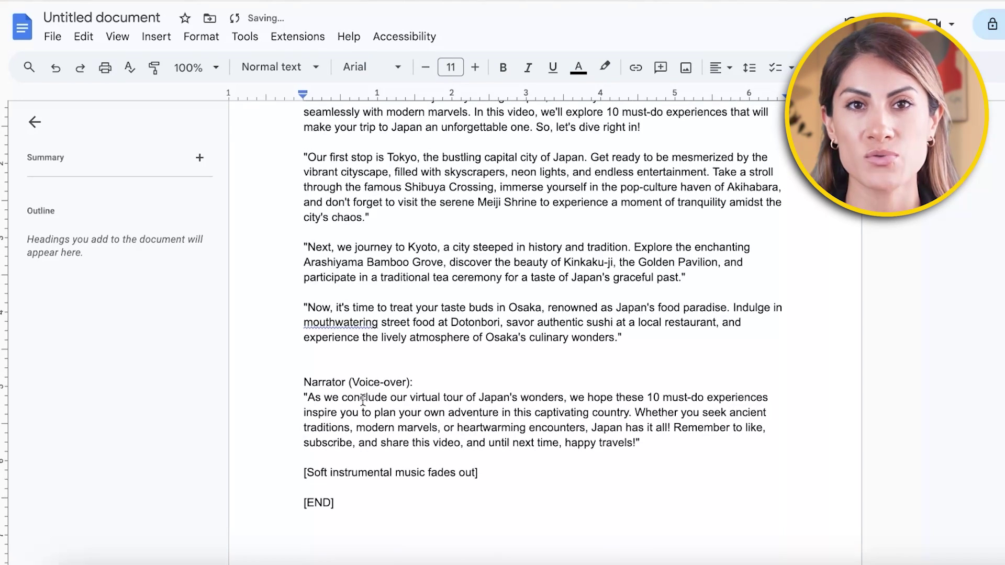
pyautogui.click(310, 307)
pyautogui.press('BackSpace')
pyautogui.click(309, 247)
pyautogui.press('BackSpace')
pyautogui.click(310, 153)
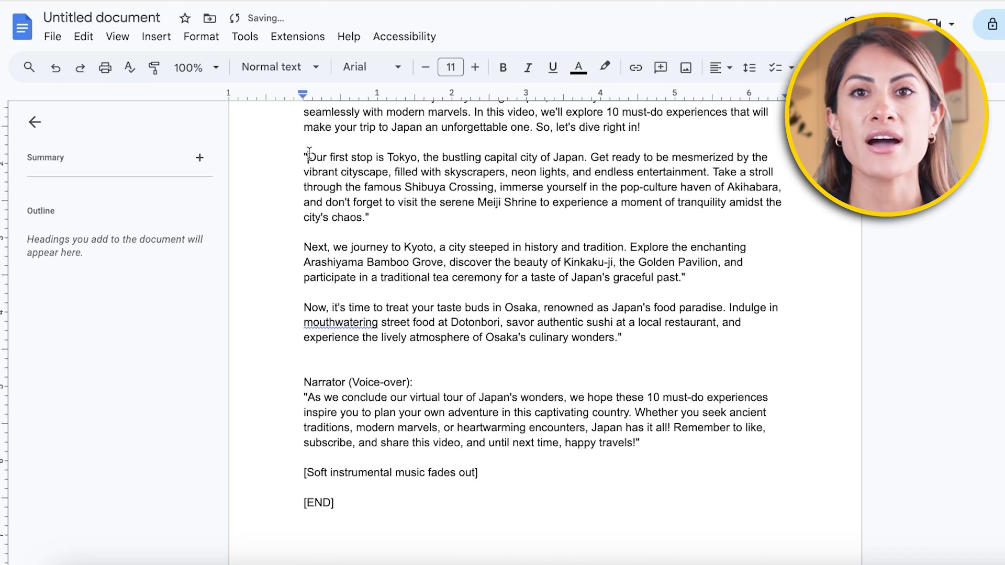
pyautogui.press('BackSpace')
pyautogui.click(373, 218)
pyautogui.press('BackSpace')
pyautogui.click(700, 277)
pyautogui.press('BackSpace')
pyautogui.click(662, 335)
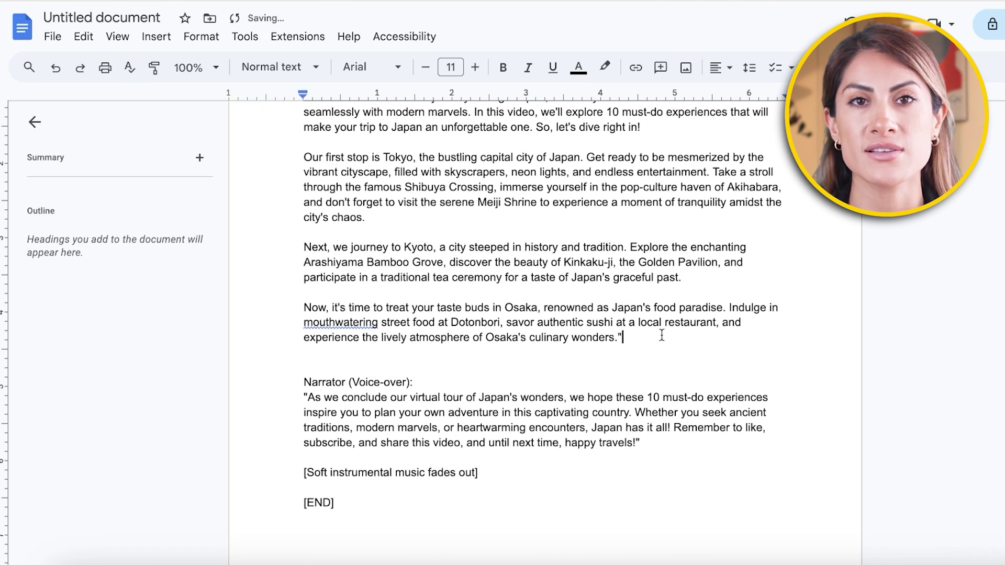
pyautogui.press('BackSpace')
# - Delete the narrator label above the closing paragraph, the leftover empty line and the paragraph's opening quotation mark
pyautogui.click(452, 381)
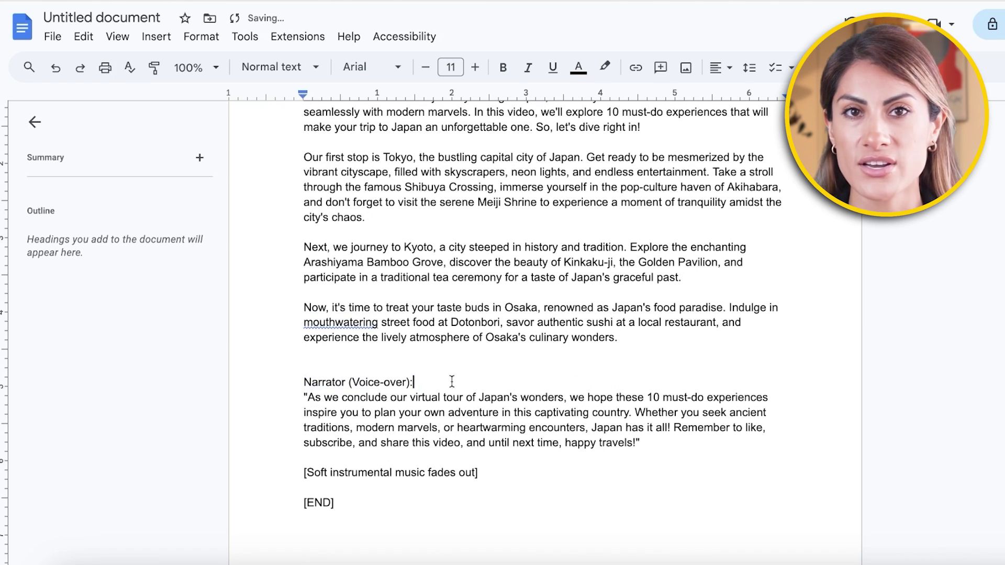
pyautogui.moveTo(451, 381); pyautogui.dragTo(277, 381)
pyautogui.press('BackSpace')
pyautogui.click(308, 398)
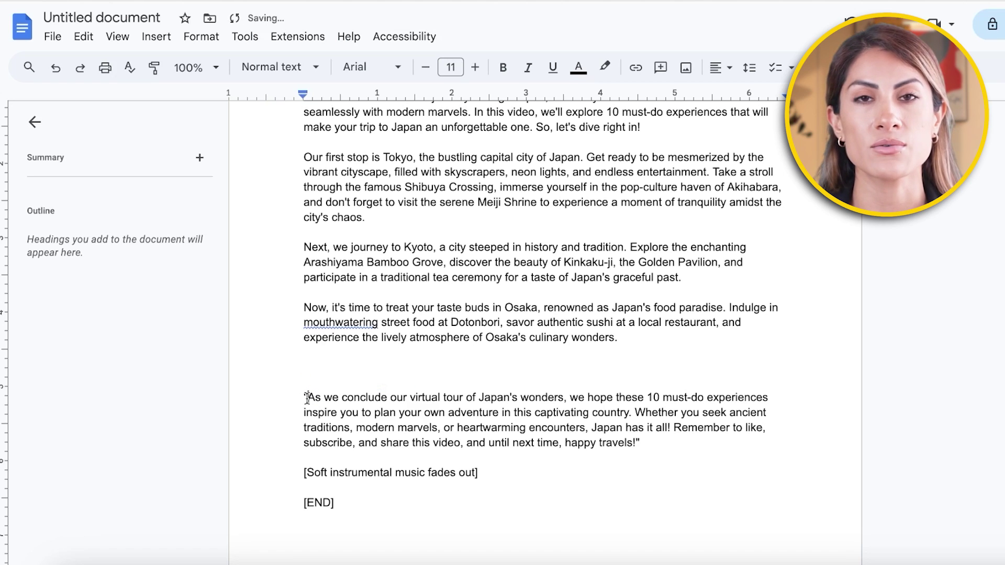
pyautogui.press('BackSpace')
pyautogui.press('BackSpace')
# - Remove the closing paragraph's final quotation mark and keep a blank line before the music fade-out cue
pyautogui.click(682, 428)
pyautogui.press('Delete')
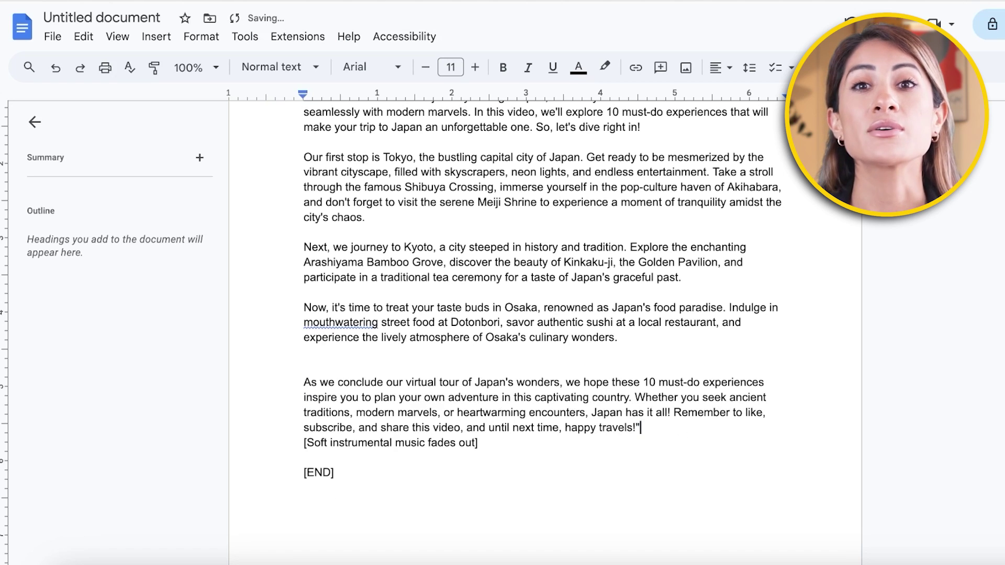
pyautogui.press('BackSpace')
pyautogui.click(277, 444)
pyautogui.press('Return')
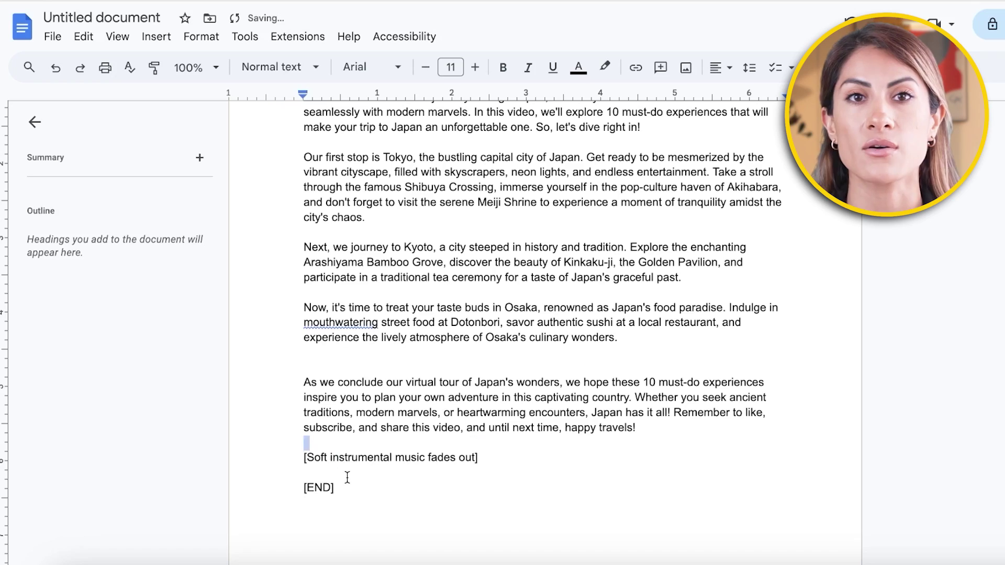
# - Delete the music fade-out cue and the [END] marker after the closing paragraph
pyautogui.moveTo(338, 487); pyautogui.dragTo(304, 456)
pyautogui.press('BackSpace')
pyautogui.scroll(3, 319, 392)
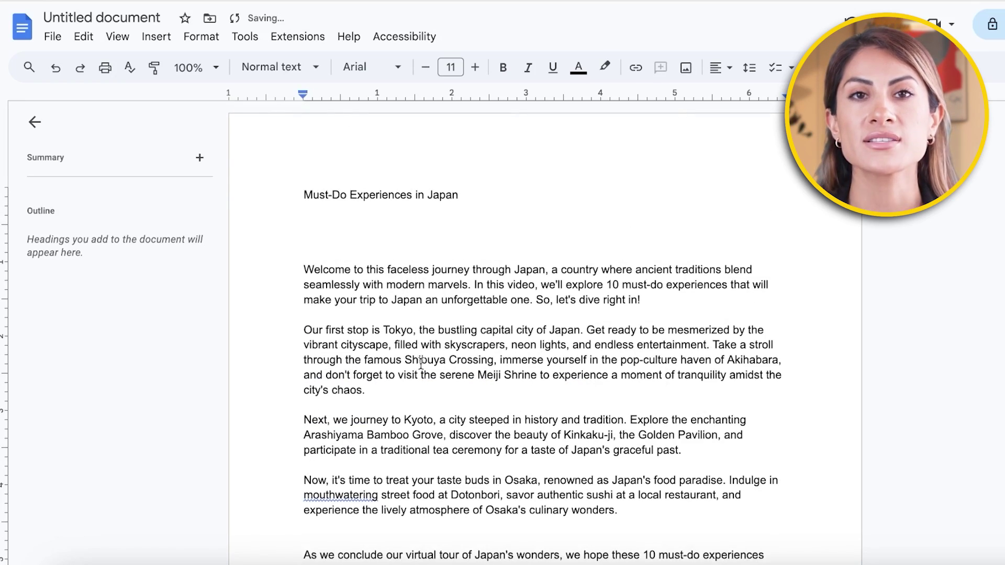
pyautogui.scroll(-7, 512, 194)
pyautogui.scroll(1, 513, 203)
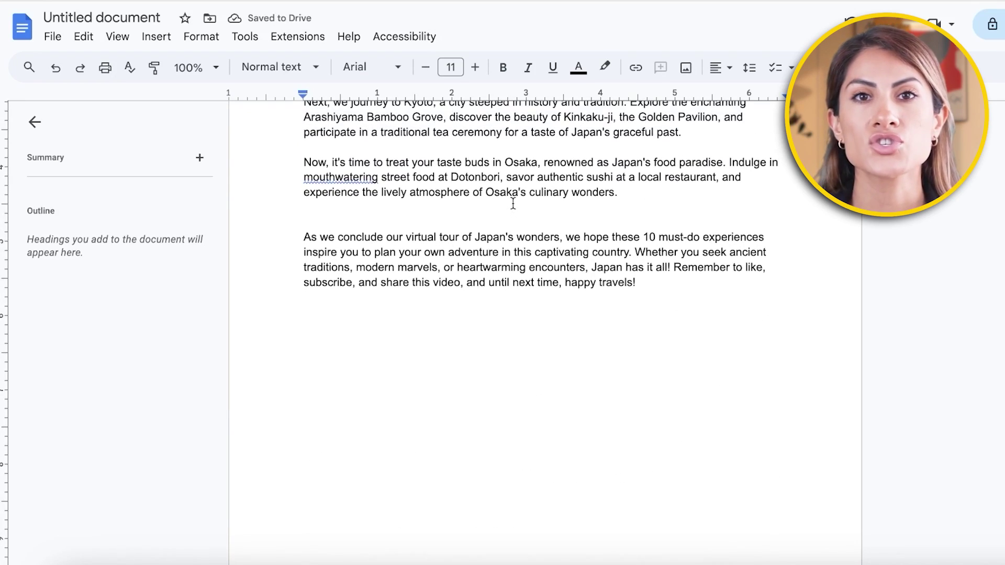
pyautogui.scroll(4, 513, 204)
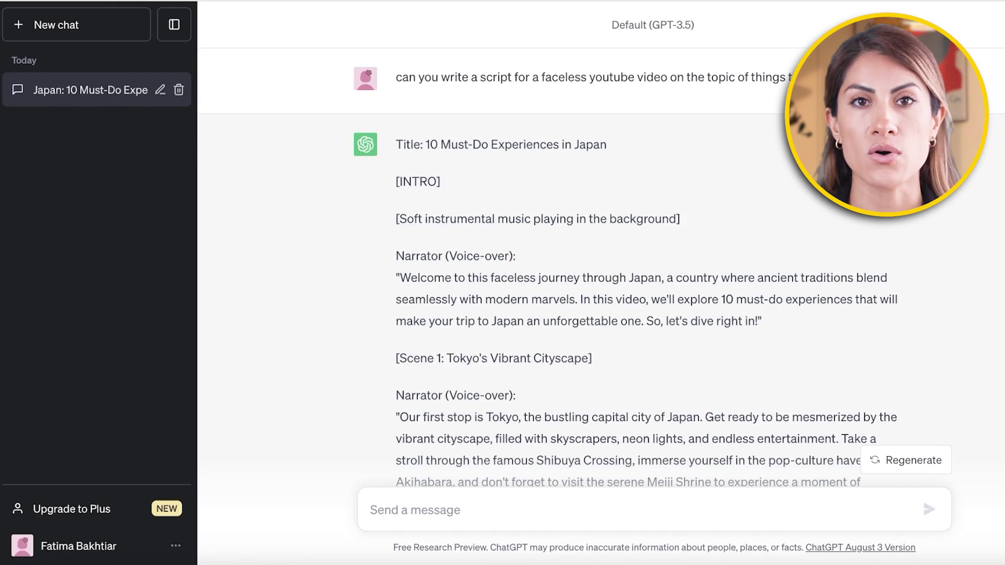
# - Switch to ChatGPT and copy the Scene 3 narration paragraph about Osaka's food paradise
pyautogui.scroll(-5, 443, 186)
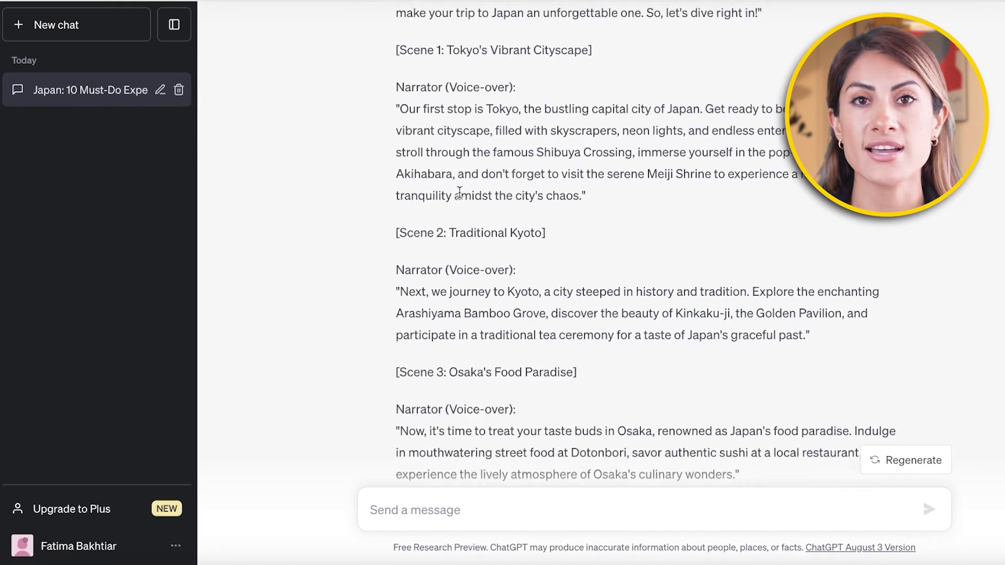
pyautogui.scroll(1, 380, 108)
pyautogui.scroll(-2, 419, 272)
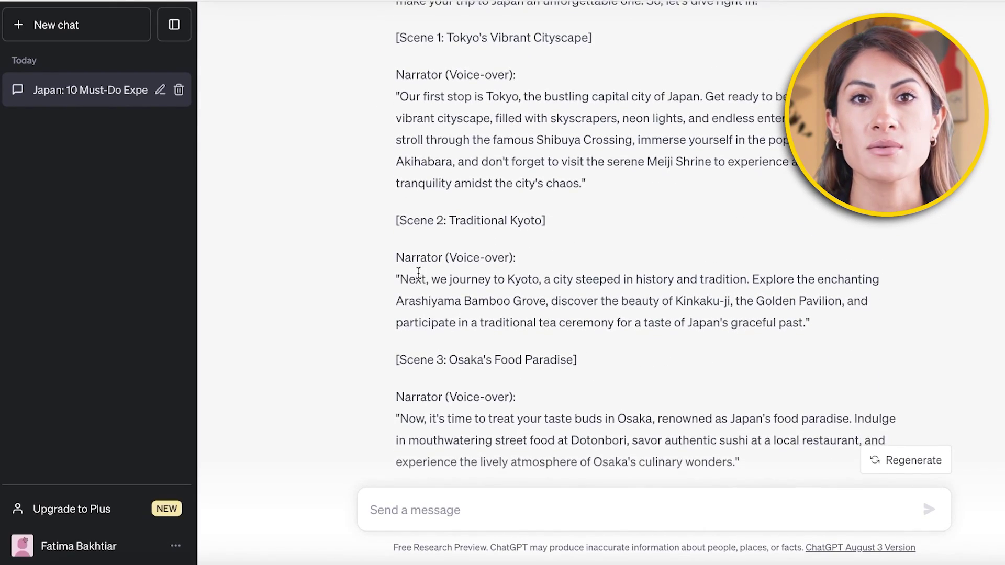
pyautogui.scroll(-3, 419, 273)
pyautogui.scroll(-1, 557, 229)
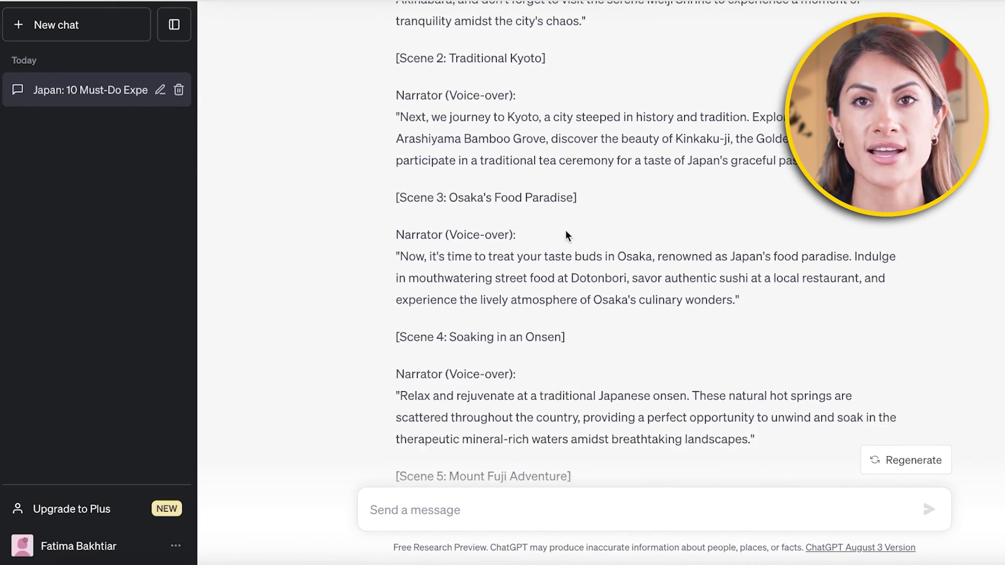
pyautogui.moveTo(399, 255); pyautogui.dragTo(668, 316)
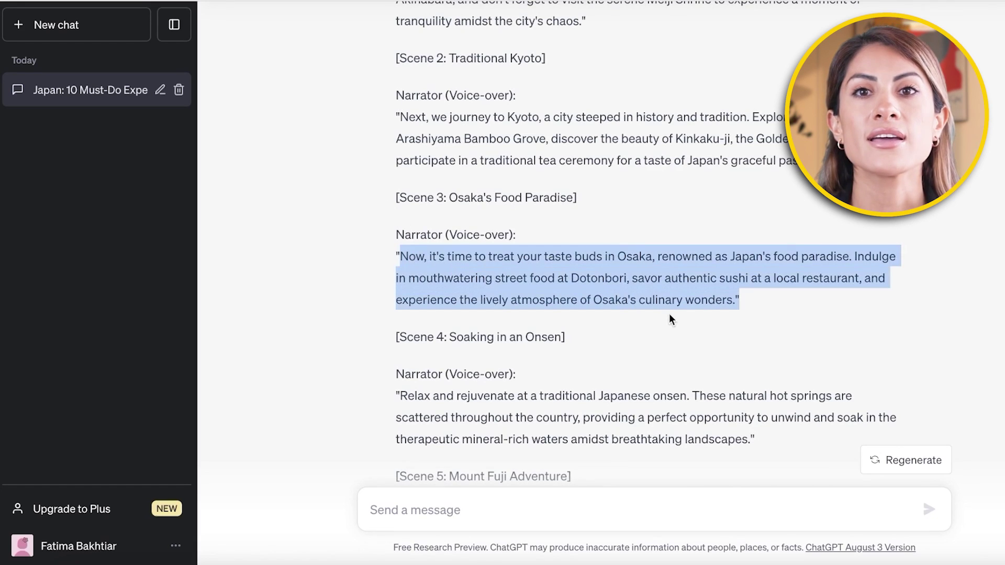
pyautogui.rightClick(596, 268)
pyautogui.click(644, 306)
# - Paste the Osaka paragraph into a new message, add "expand this point" below it and send it
pyautogui.click(436, 506)
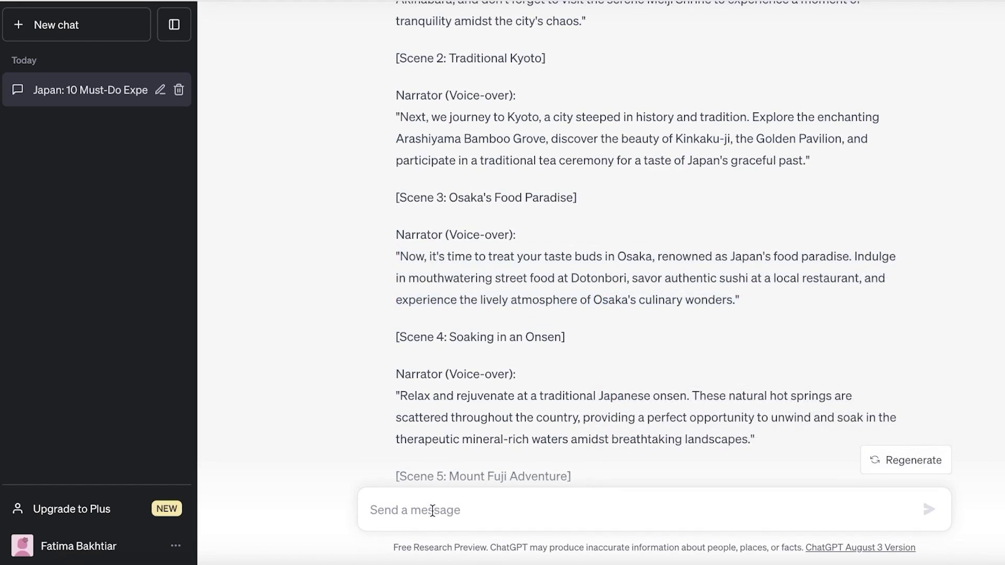
pyautogui.rightClick(436, 504)
pyautogui.click(483, 454)
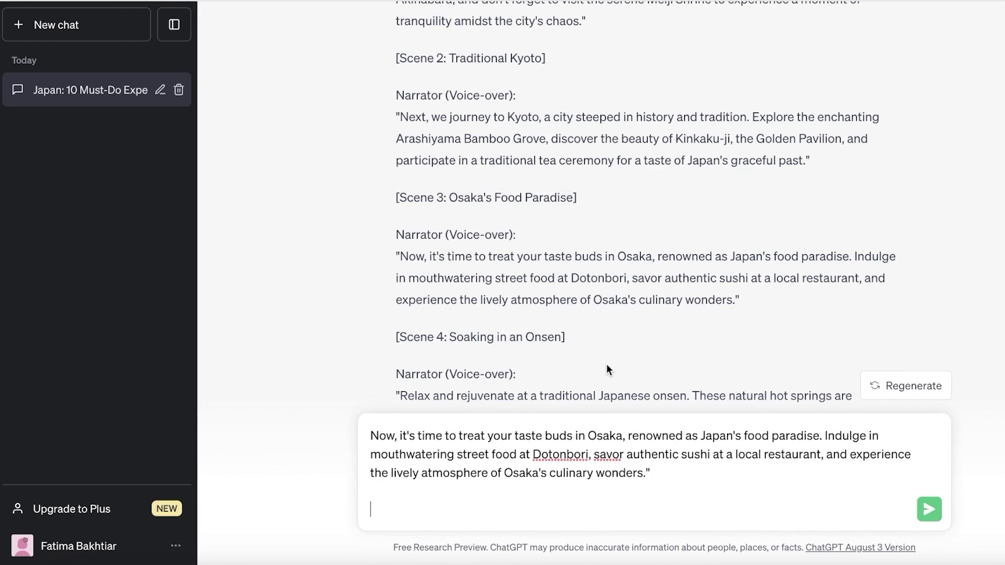
pyautogui.write('expand this point')
pyautogui.press('Return')
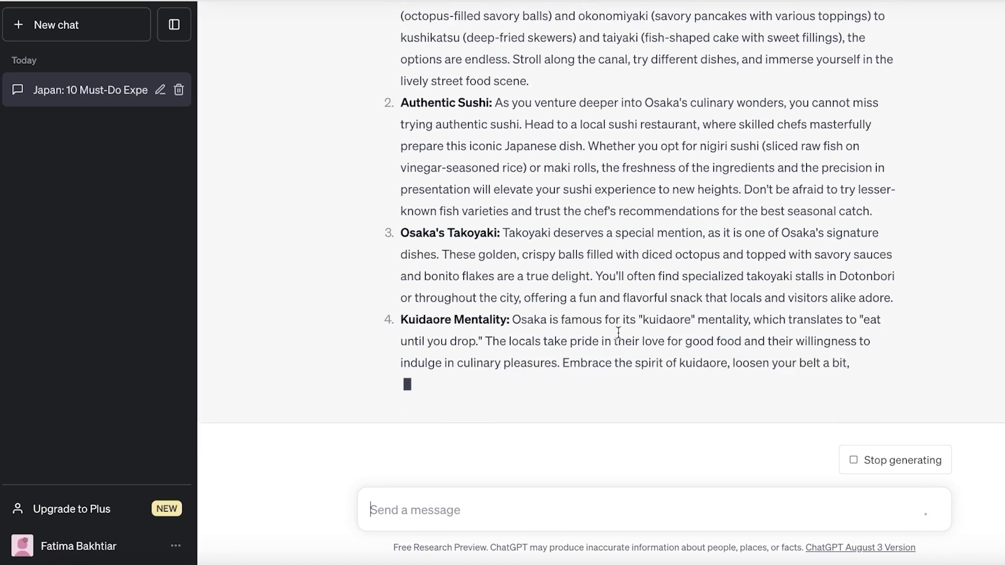
# - Read through the expanded Osaka answer and copy the whole response
pyautogui.scroll(13, 440, 231)
pyautogui.scroll(-12, 440, 230)
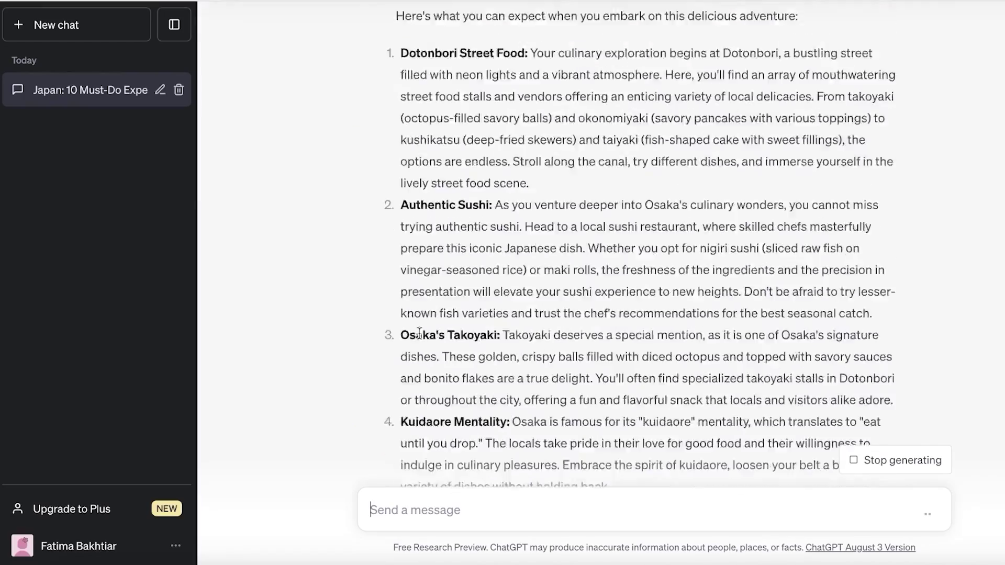
pyautogui.scroll(-1, 407, 185)
pyautogui.scroll(12, 767, 215)
pyautogui.scroll(-4, 768, 215)
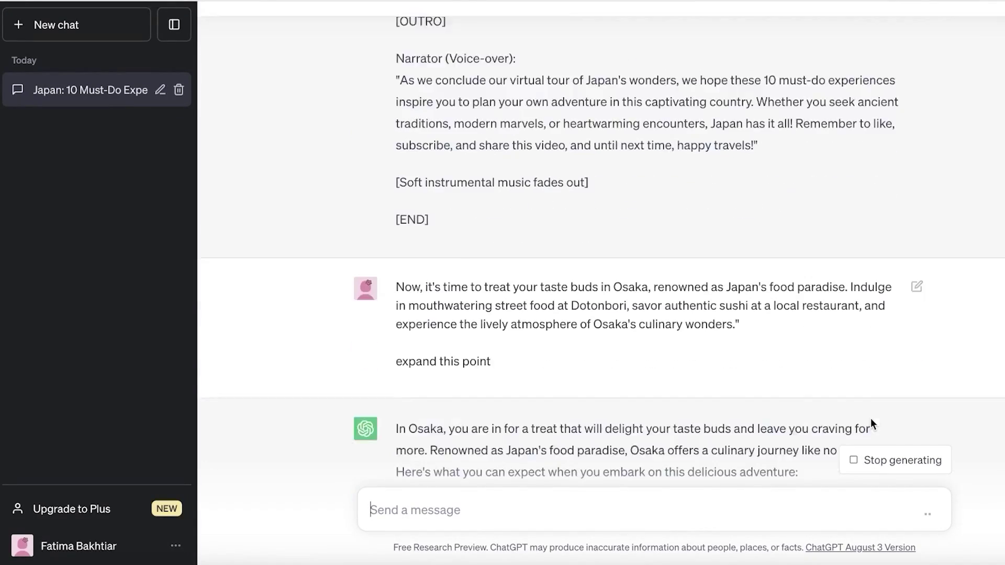
pyautogui.scroll(-13, 698, 328)
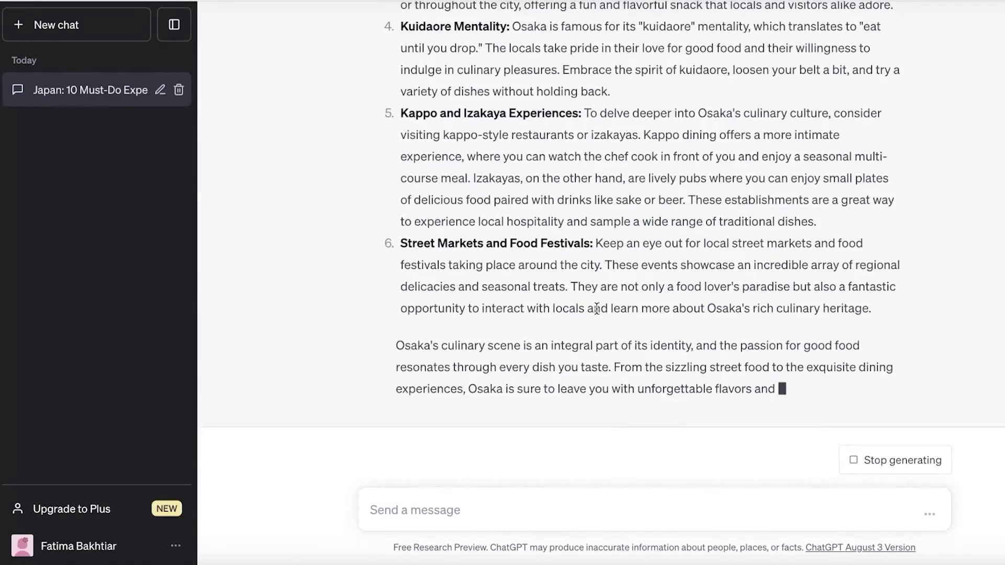
pyautogui.scroll(12, 450, 219)
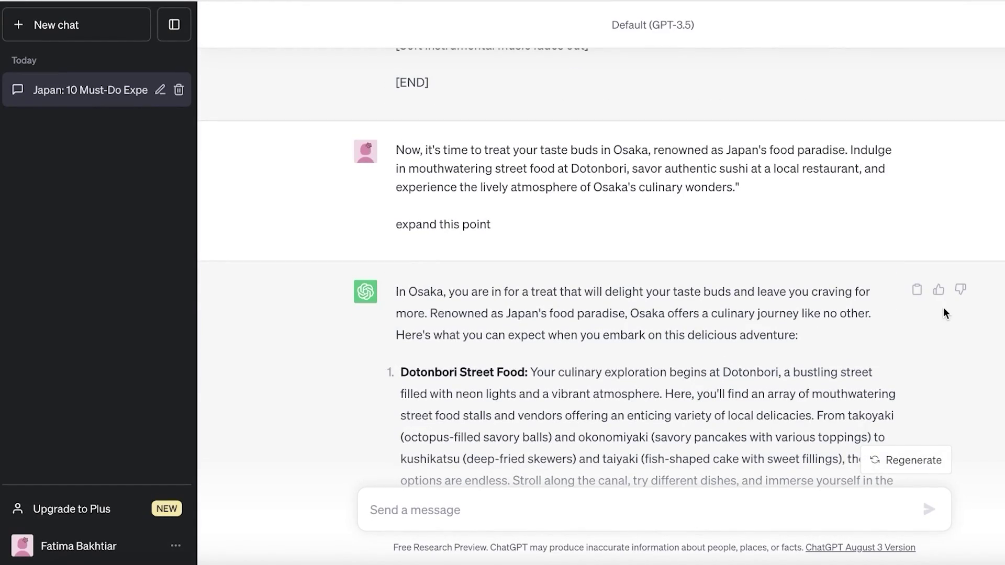
pyautogui.click(917, 291)
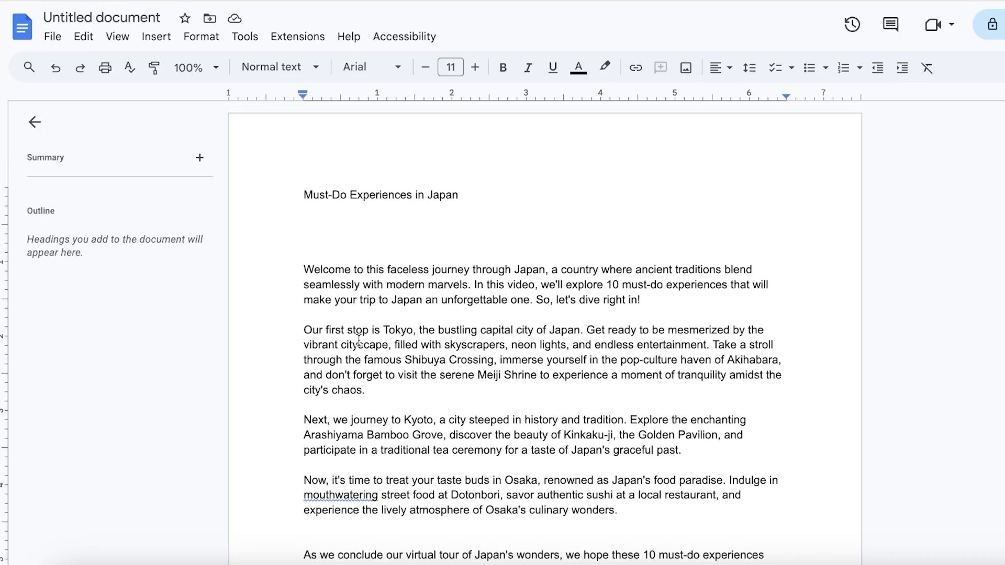
# - In the Google Docs script, delete the welcome paragraph's text from "In this video" through "let's dive right in!"
pyautogui.scroll(-3, 359, 340)
pyautogui.moveTo(652, 149); pyautogui.dragTo(475, 129)
pyautogui.press('BackSpace')
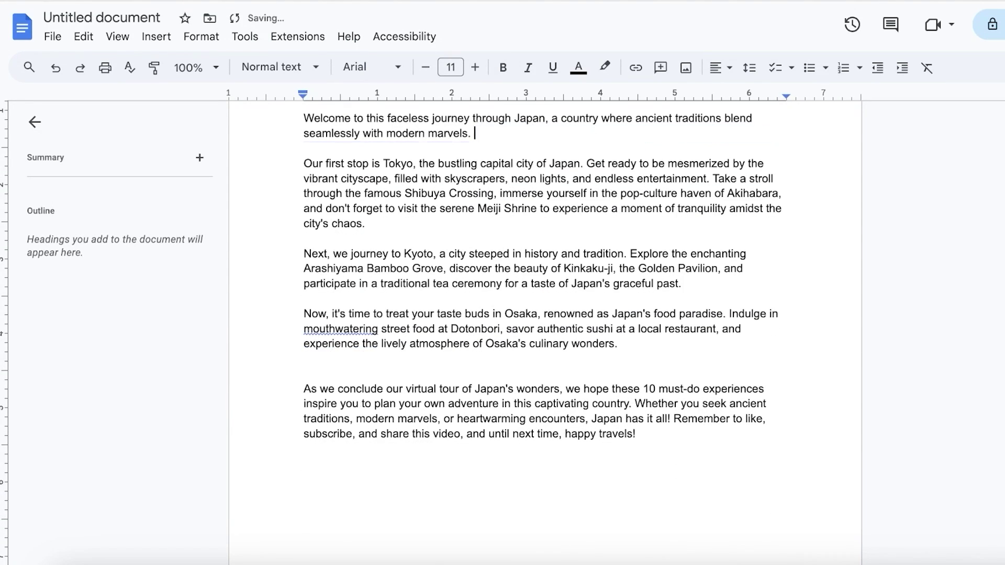
pyautogui.scroll(3, 321, 164)
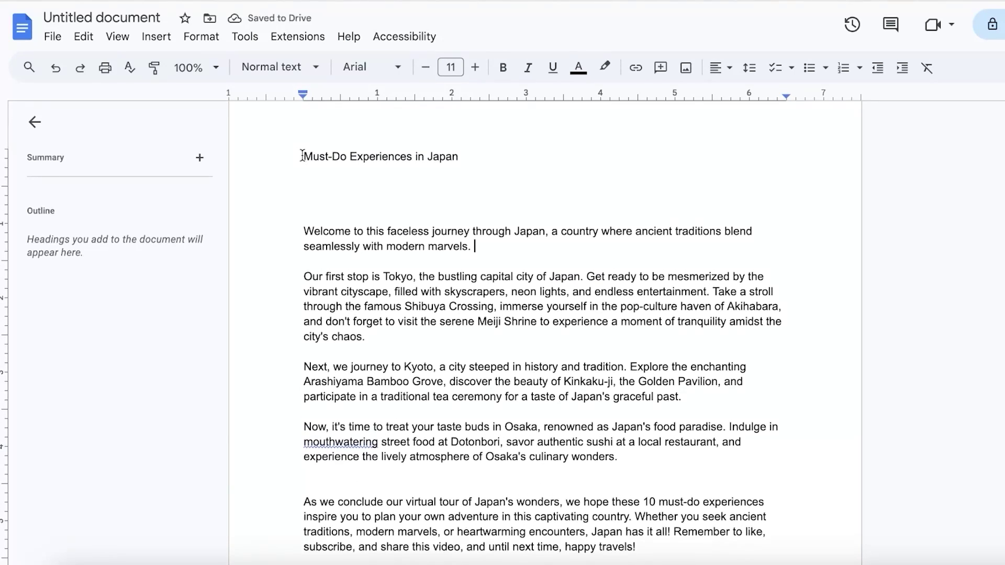
pyautogui.moveTo(304, 155); pyautogui.dragTo(573, 472)
pyautogui.scroll(2, 585, 442)
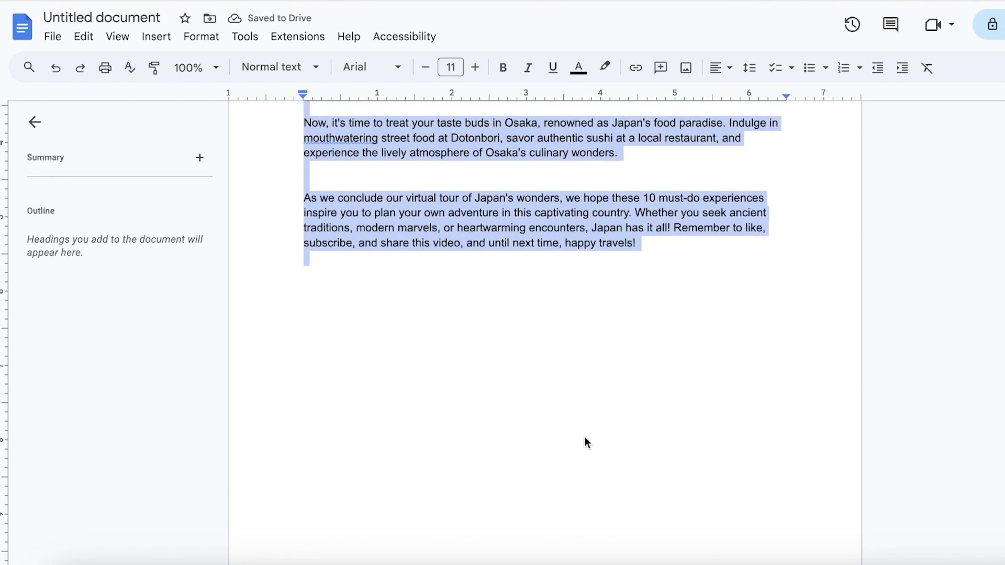
pyautogui.click(524, 209)
pyautogui.scroll(3, 524, 208)
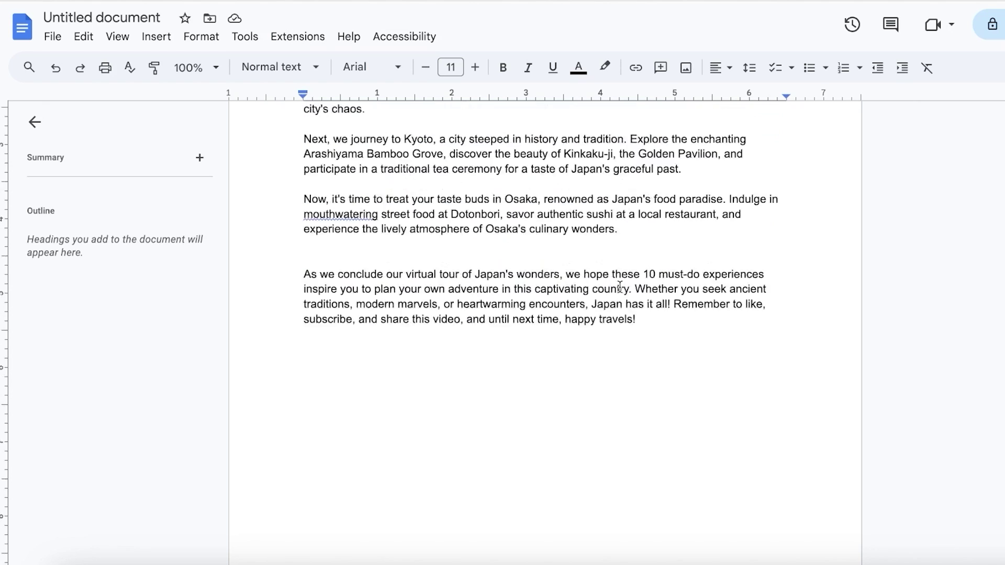
# - Copy the entire script, from the title through the closing paragraph
pyautogui.moveTo(636, 390); pyautogui.dragTo(309, 199)
pyautogui.scroll(4, 312, 227)
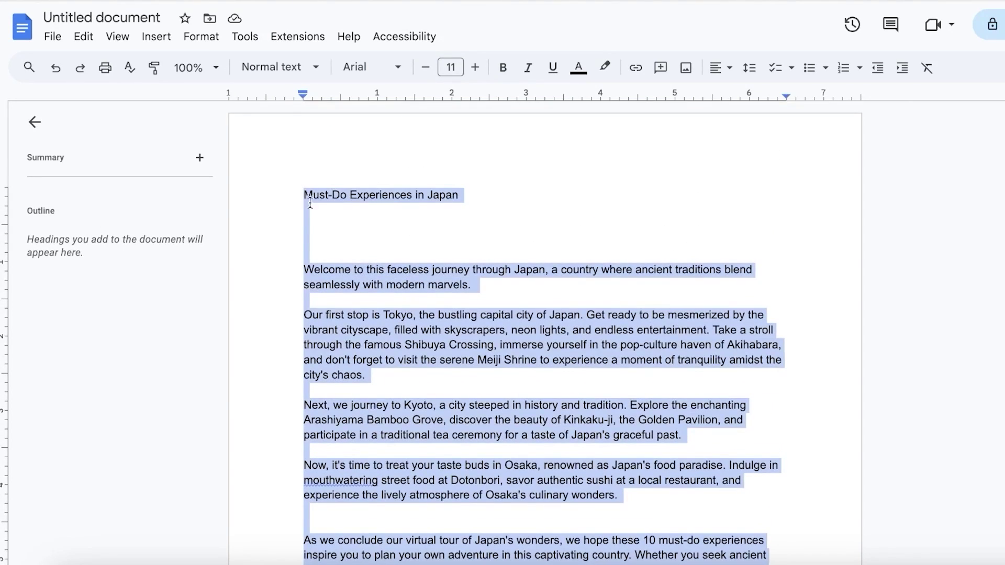
pyautogui.rightClick(331, 314)
pyautogui.click(392, 215)
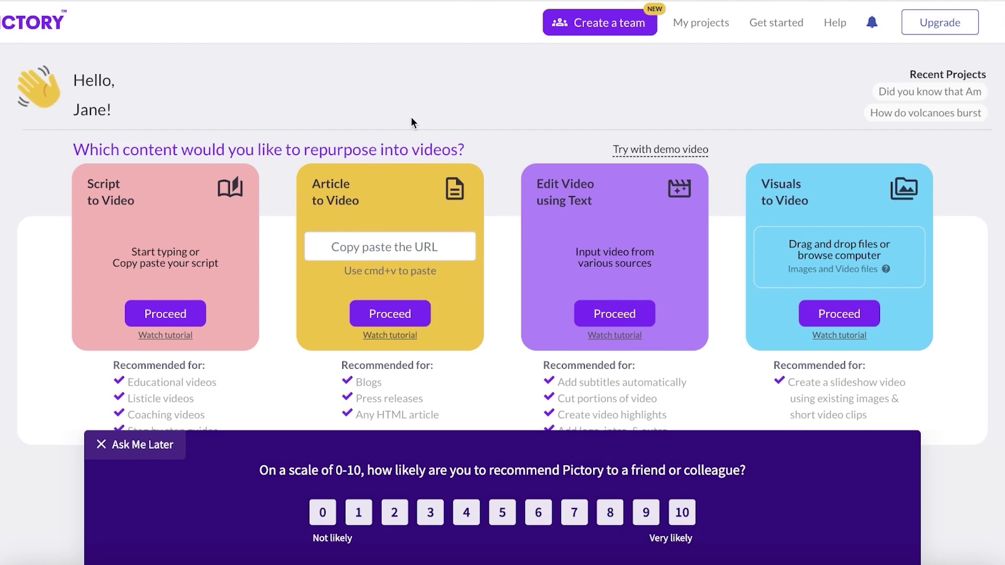
# - Switch to Pictory, start a Script to Video project and paste the copied script into the script editor
pyautogui.click(145, 285)
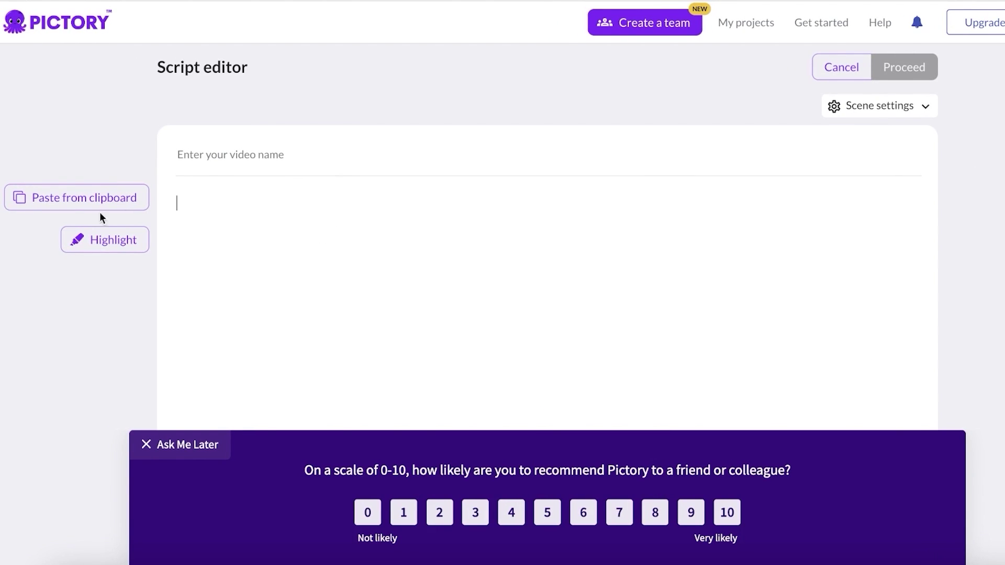
pyautogui.click(99, 207)
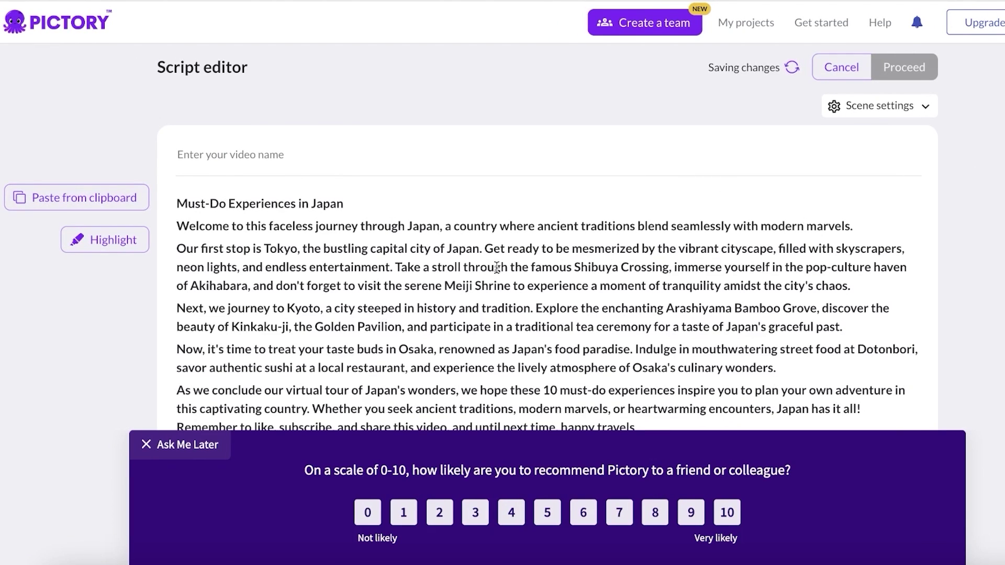
# - Copy the title line "Must-Do Experiences in Japan" into the video name and delete it from the script body
pyautogui.tripleClick(332, 205)
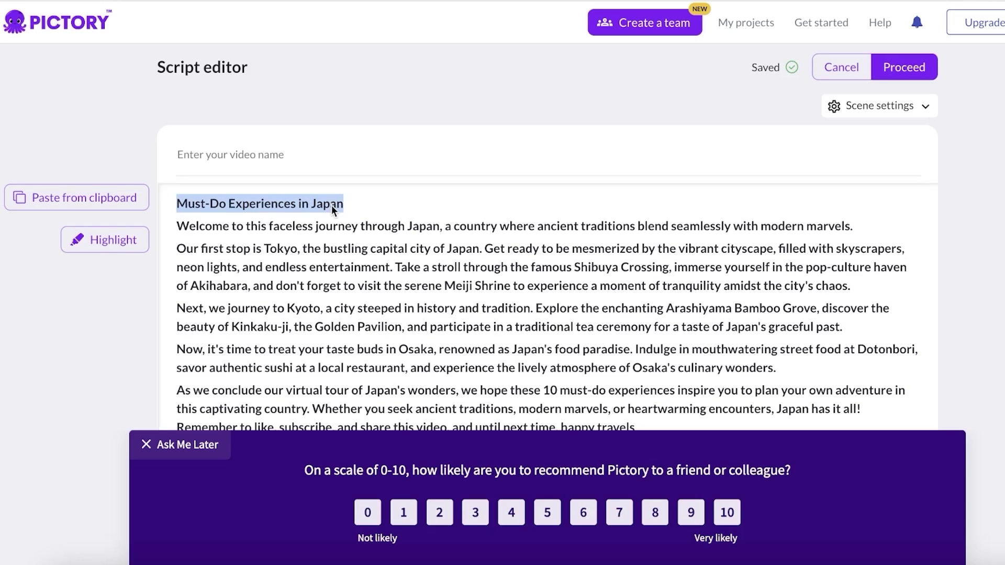
pyautogui.rightClick(332, 205)
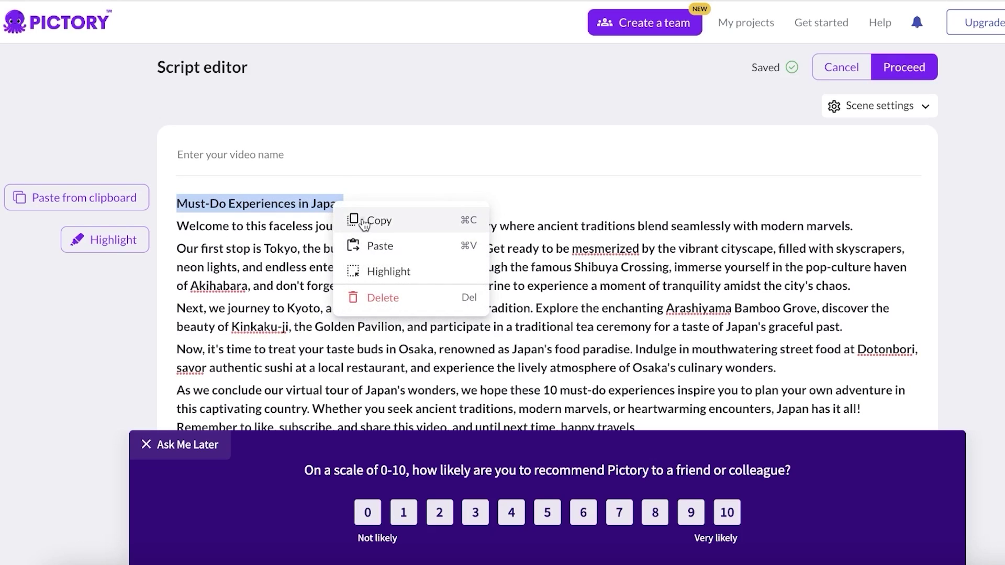
pyautogui.click(365, 222)
pyautogui.click(303, 153)
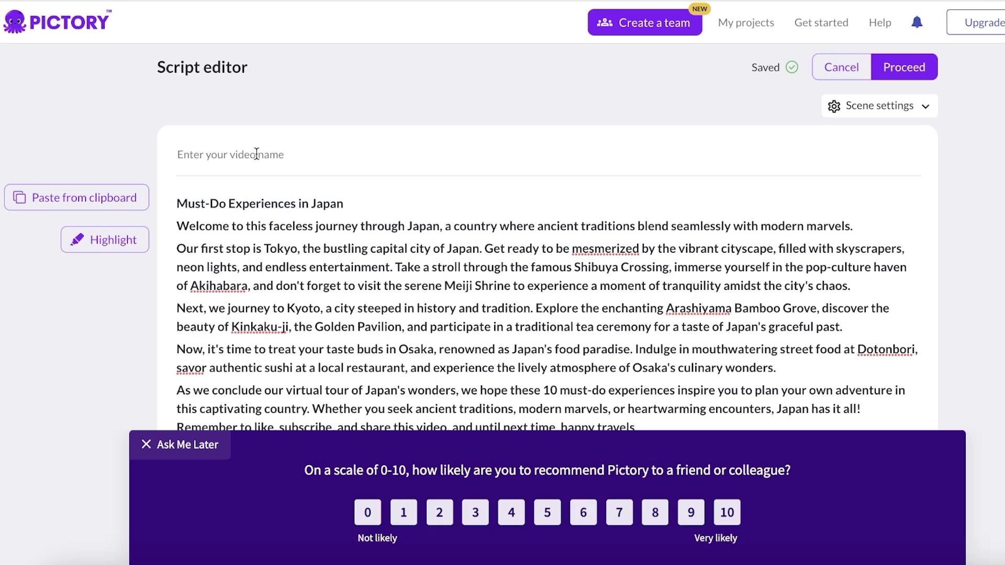
pyautogui.hotkey('ctrl', 'v')
pyautogui.moveTo(344, 204); pyautogui.dragTo(168, 204)
pyautogui.press('BackSpace')
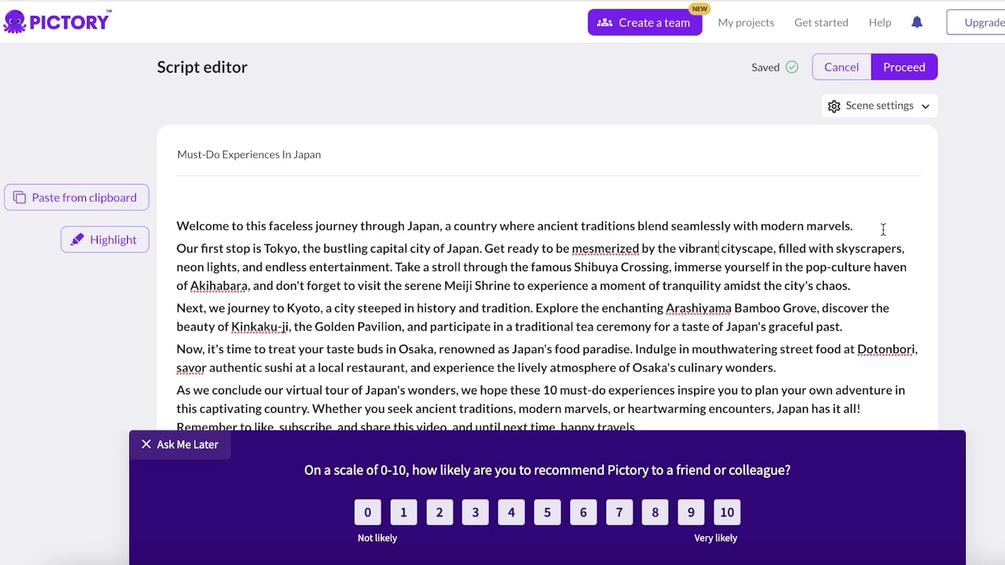
# - Insert an empty line between the welcome and Tokyo paragraphs and dismiss the recommendation survey
pyautogui.press('Return')
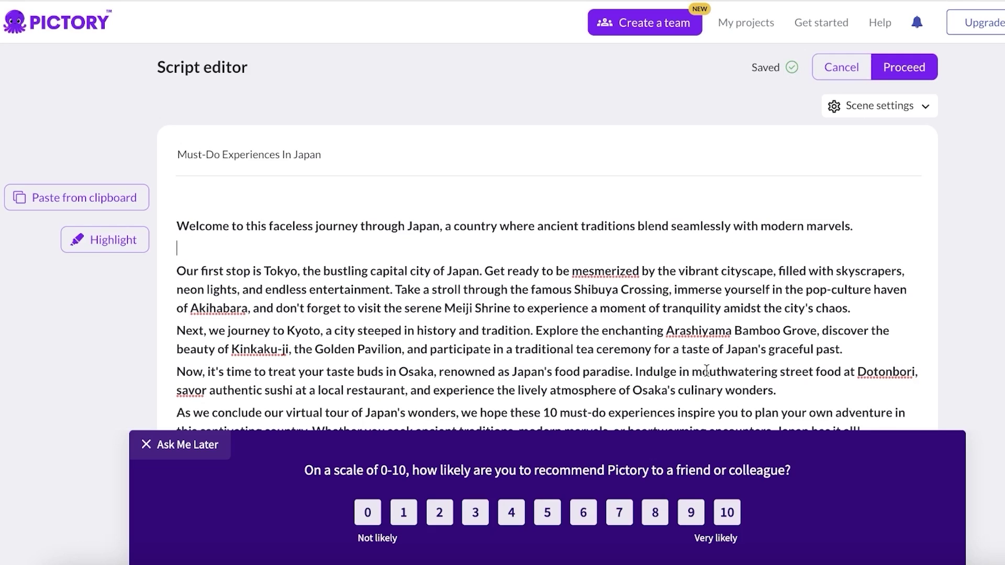
pyautogui.click(163, 439)
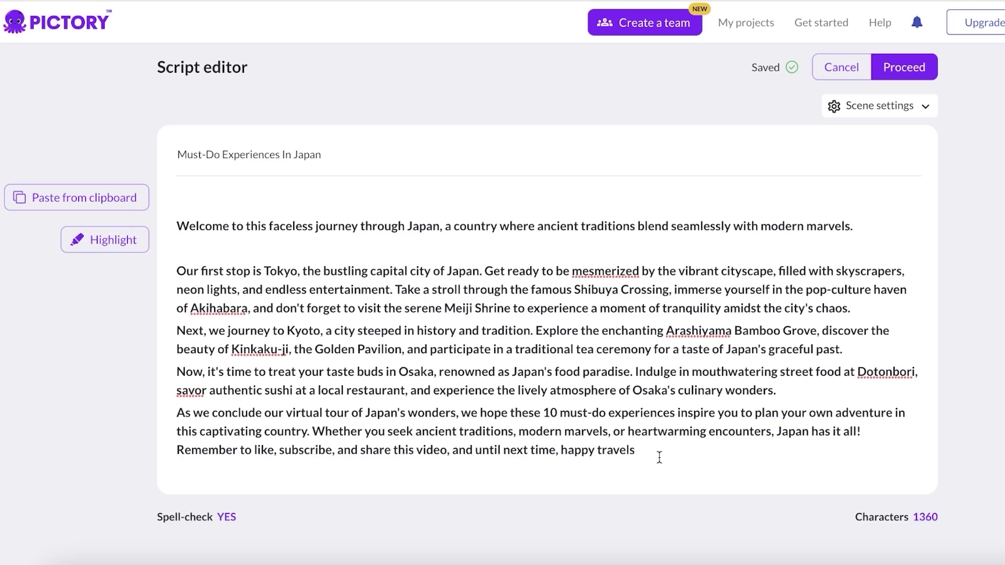
# - Split the Tokyo paragraph so that "Take a stroll through the famous Shibuya Crossing" starts a new line
pyautogui.moveTo(660, 458); pyautogui.dragTo(140, 414)
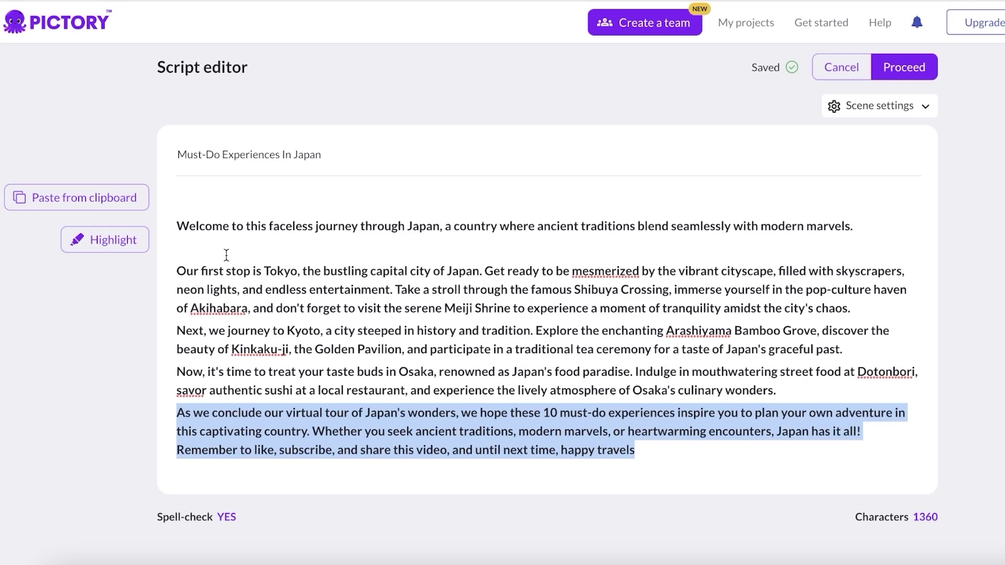
pyautogui.click(400, 291)
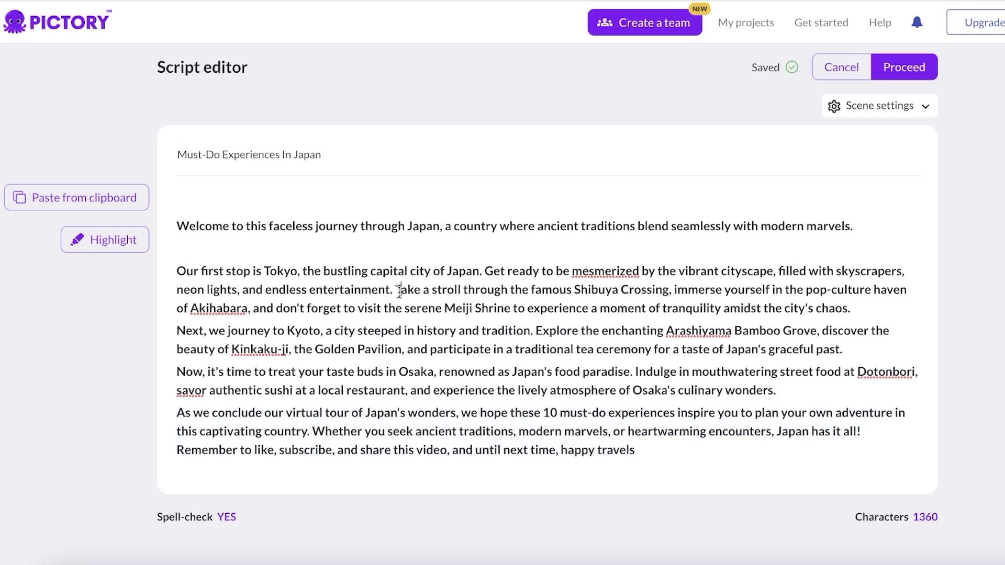
pyautogui.press('Return')
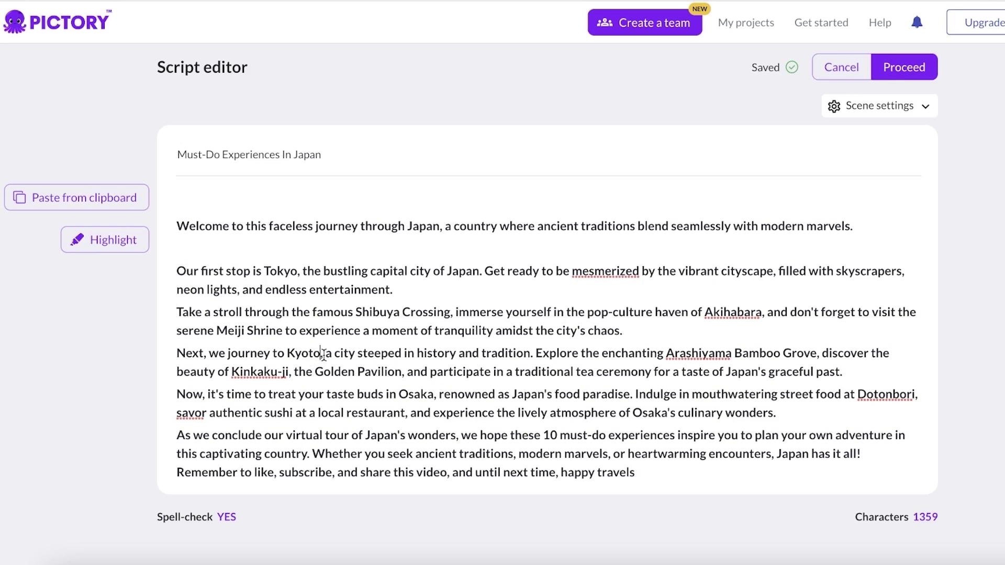
# - Replace the comma after "Kyoto" with "..." and start a new line at "a city steeped in history"
pyautogui.press('BackSpace')
pyautogui.press('BackSpace')
pyautogui.write('...')
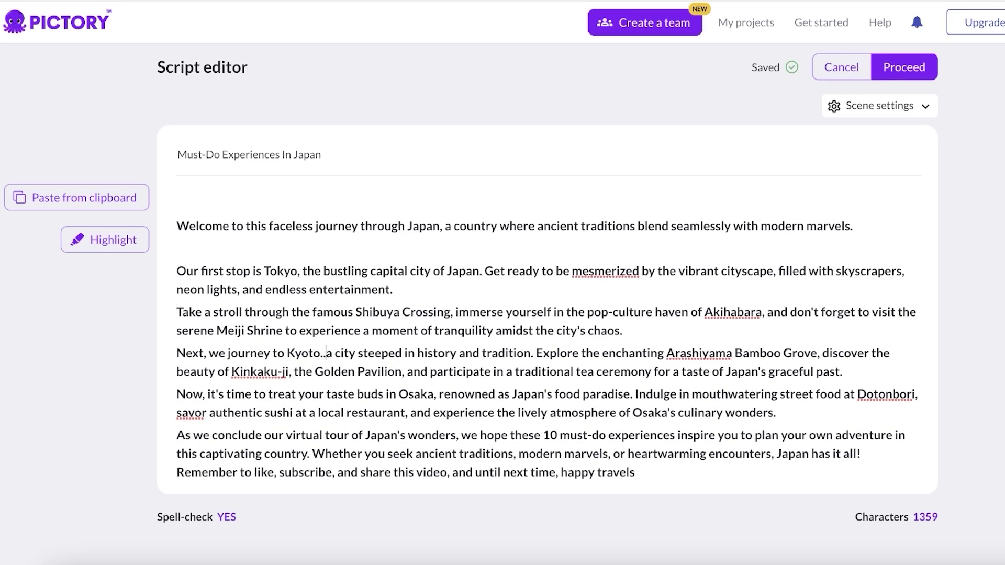
pyautogui.press('Return')
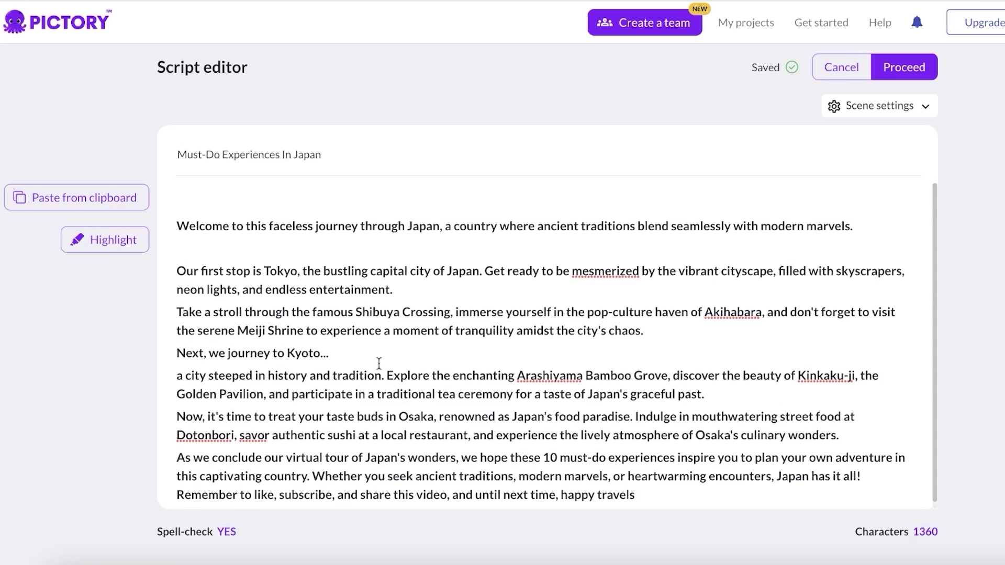
pyautogui.scroll(-1, 745, 402)
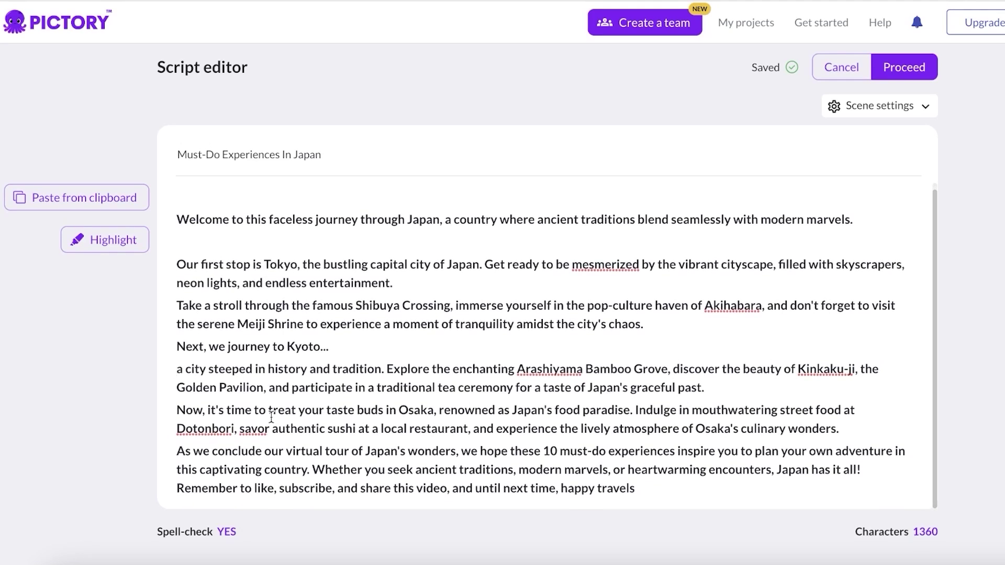
# - Separate the sentence starting "Explore the enchanting Arashiyama Bamboo Grove" from the Kyoto line and delete it from the script
pyautogui.click(386, 369)
pyautogui.press('Return')
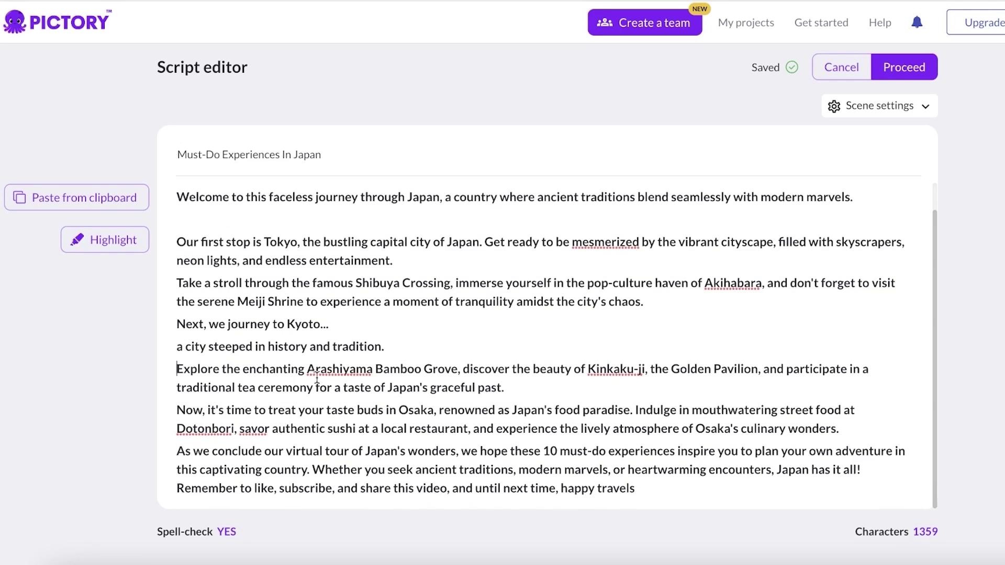
pyautogui.moveTo(506, 389); pyautogui.dragTo(135, 378)
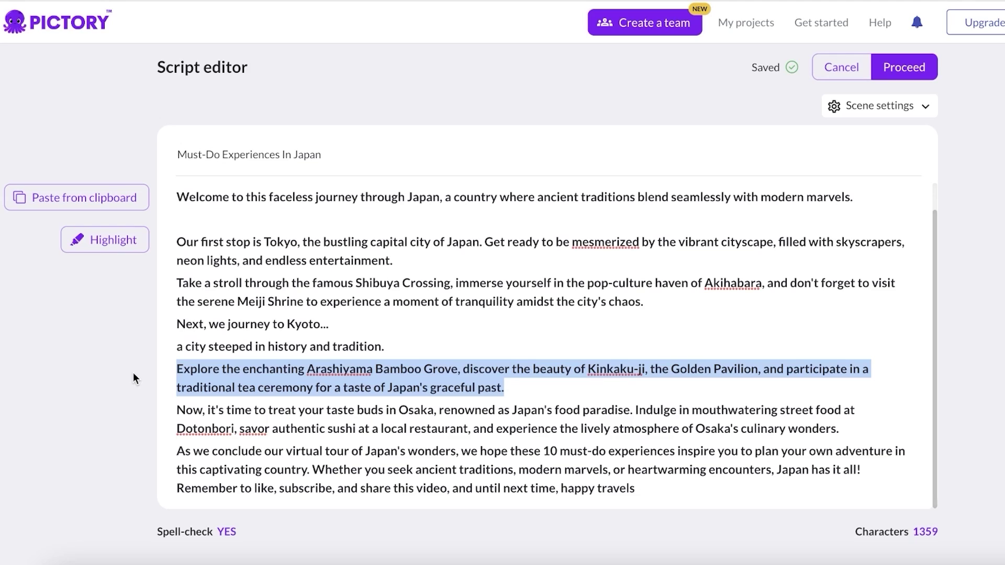
pyautogui.write('\\')
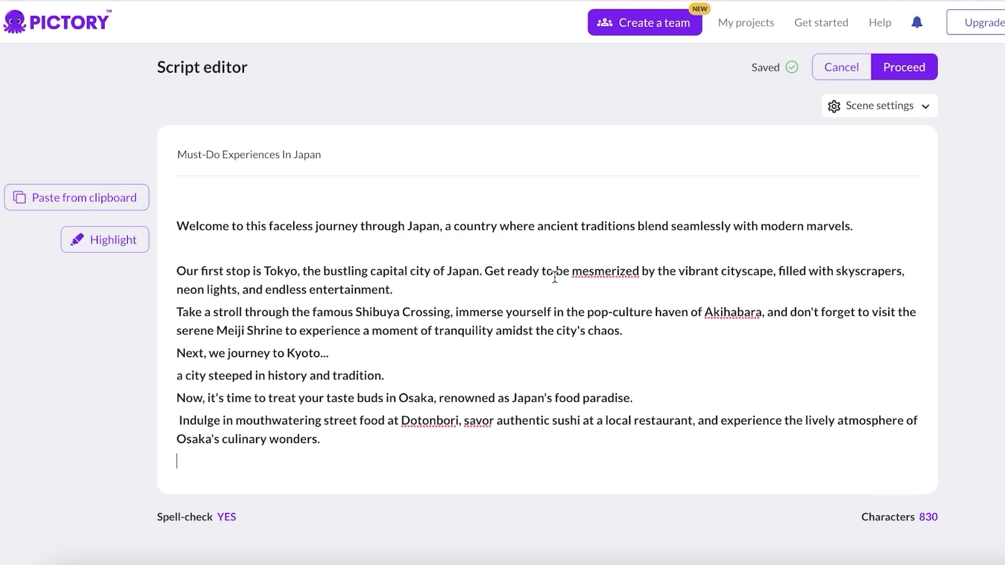
# - Break the Tokyo section into new lines at "Get ready to be mesmerized", "filled with skyscrapers" and "and don't forget to visit"
pyautogui.click(485, 272)
pyautogui.press('BackSpace')
pyautogui.press('Return')
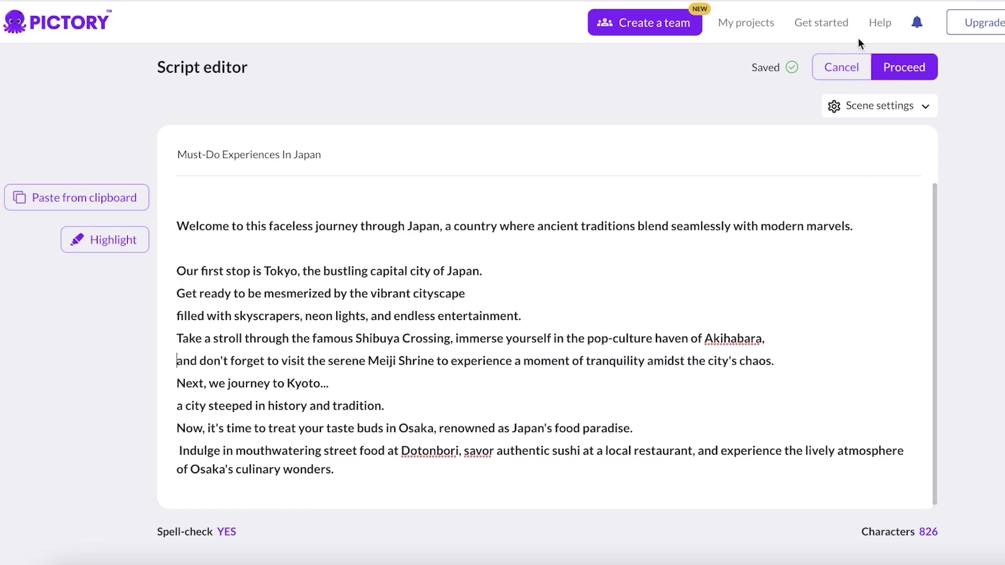
# - Proceed with the edited script, browse the template library and choose the Standard template in 16:9 aspect ratio
pyautogui.click(890, 68)
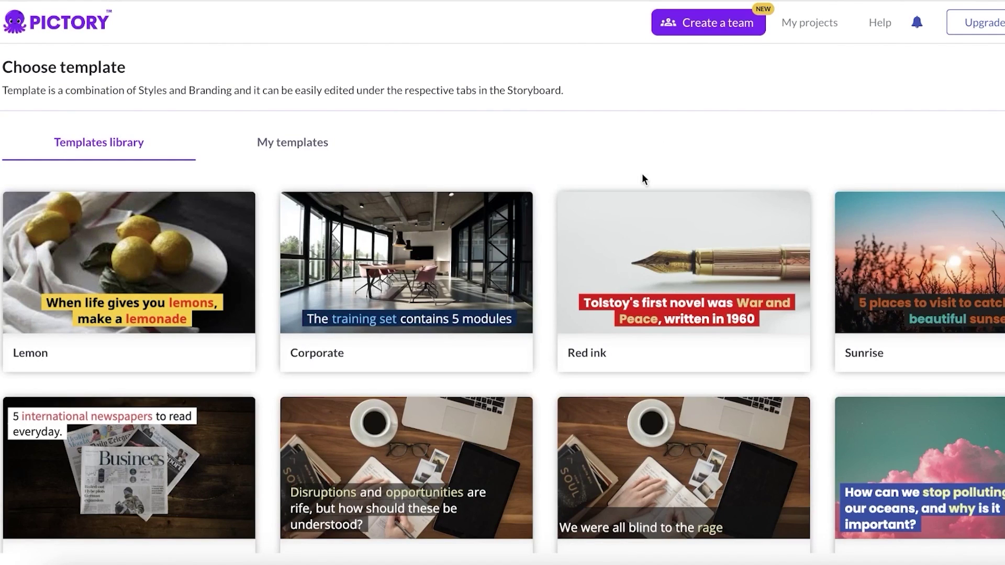
pyautogui.scroll(-1, 623, 259)
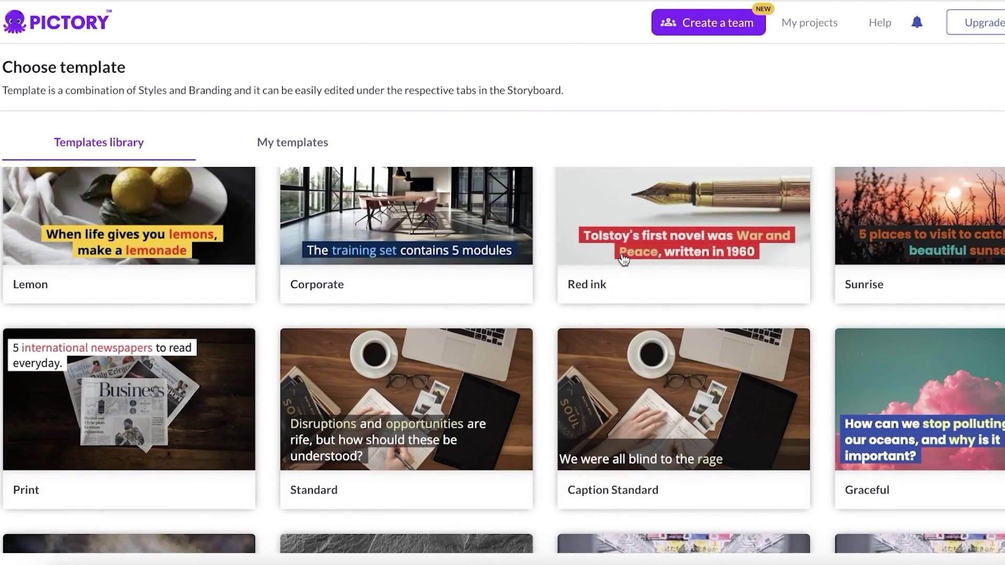
pyautogui.scroll(-10, 801, 359)
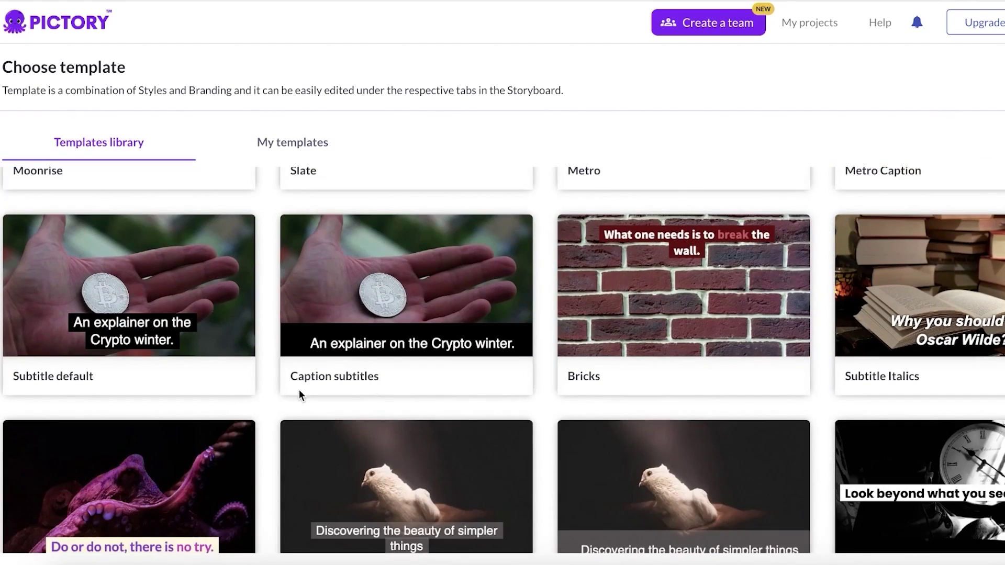
pyautogui.scroll(10, 299, 392)
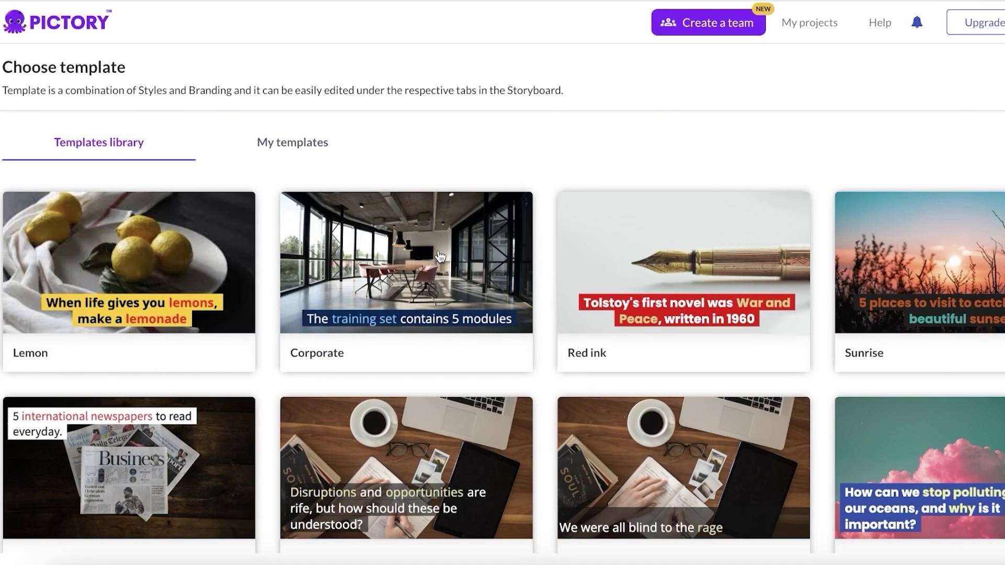
pyautogui.scroll(-3, 425, 266)
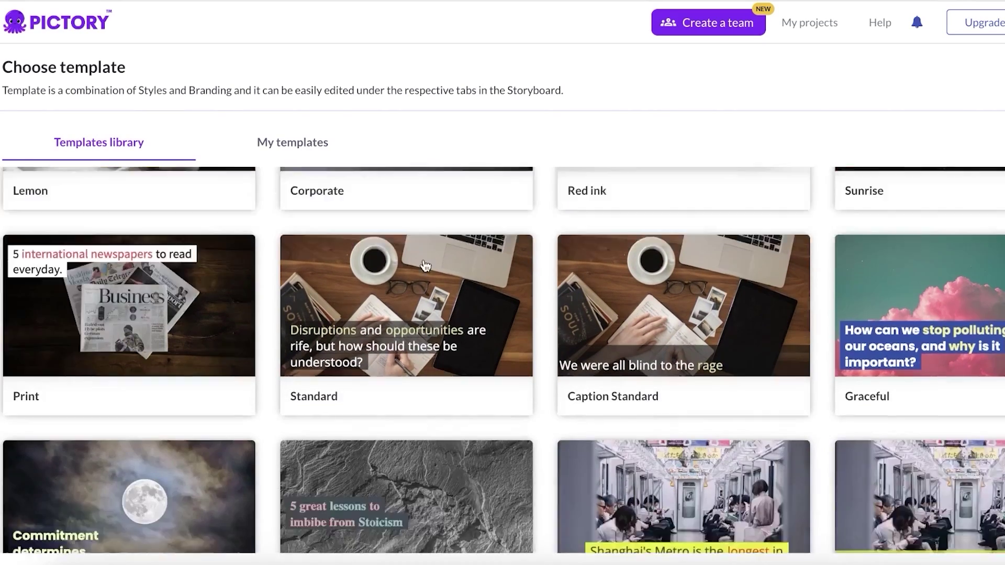
pyautogui.scroll(-5, 425, 266)
pyautogui.scroll(-1, 118, 294)
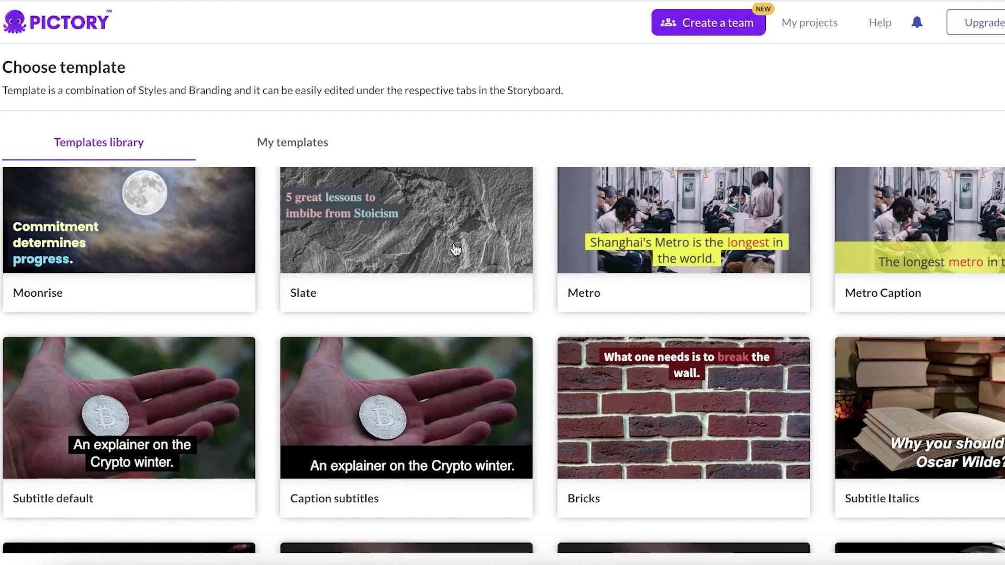
pyautogui.scroll(1, 419, 257)
pyautogui.scroll(3, 419, 257)
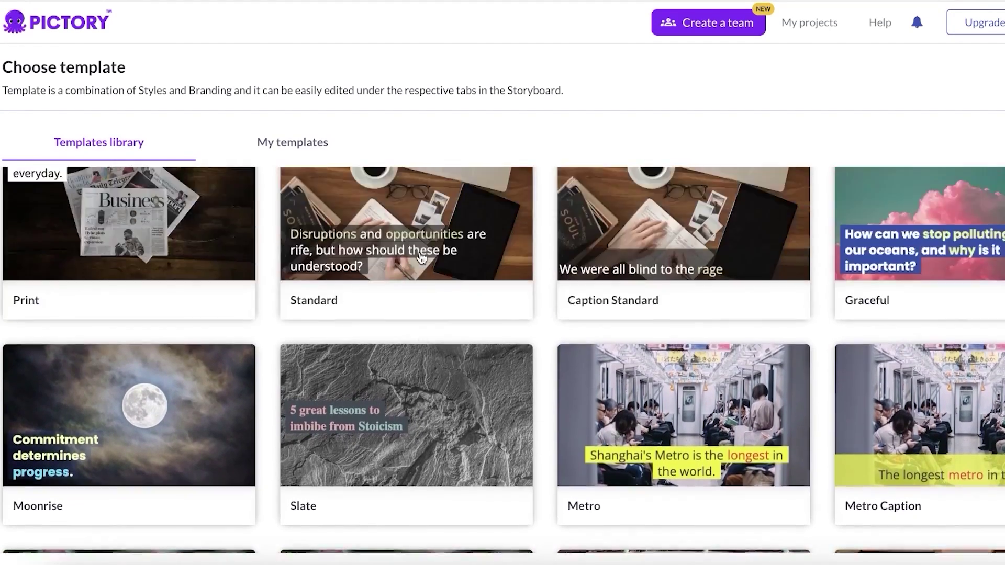
pyautogui.scroll(-3, 420, 256)
pyautogui.scroll(8, 420, 256)
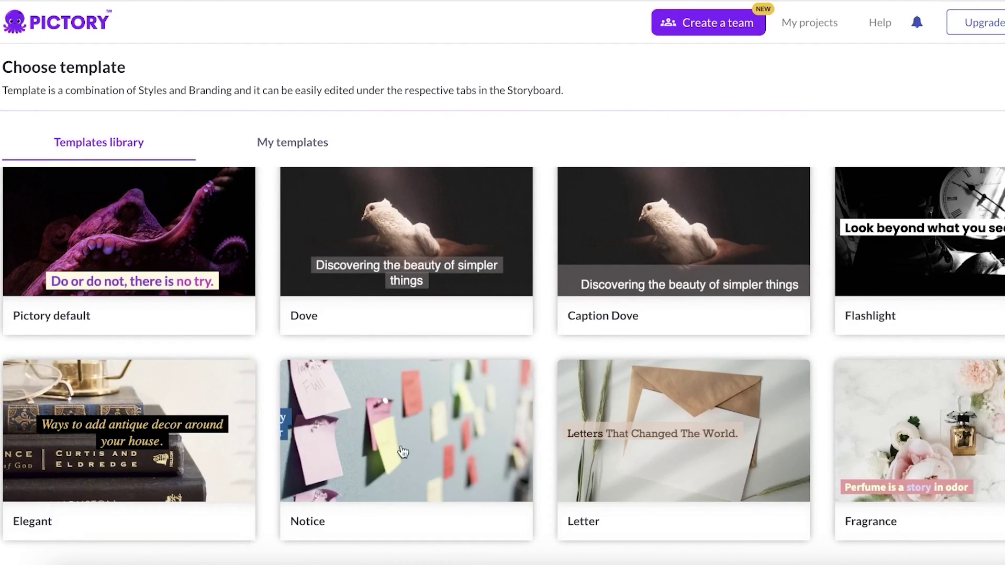
pyautogui.scroll(-5, 445, 293)
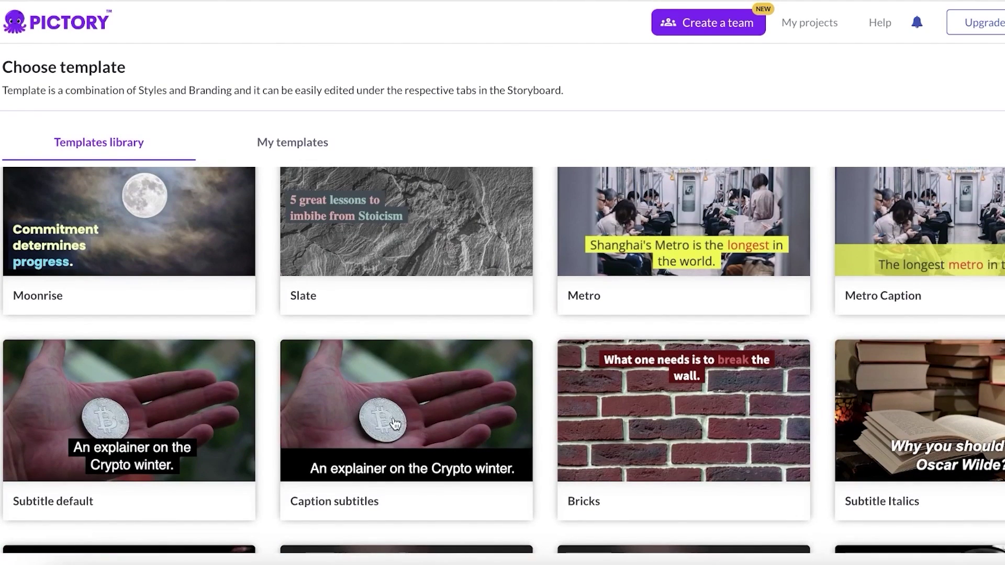
pyautogui.scroll(-8, 424, 422)
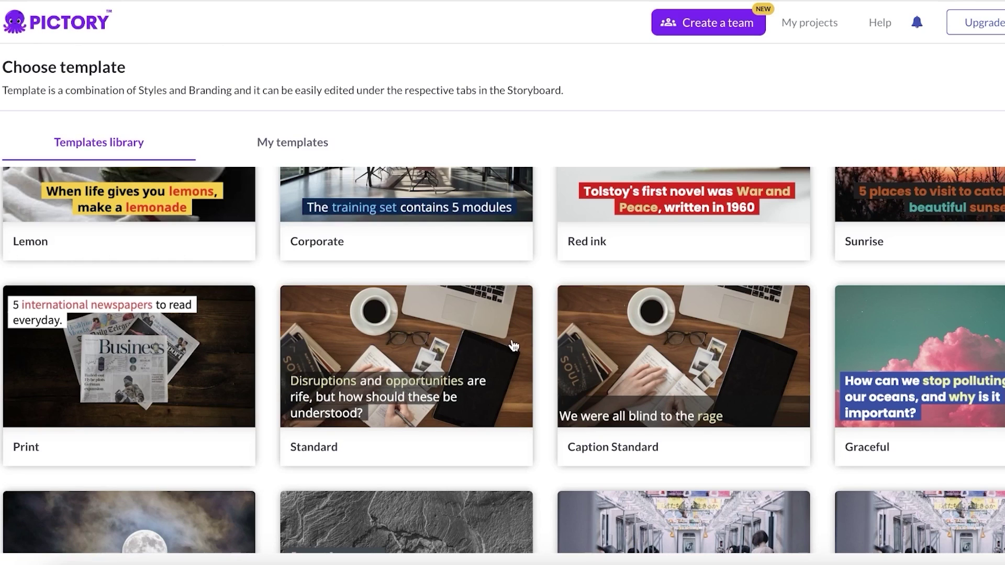
pyautogui.click(451, 341)
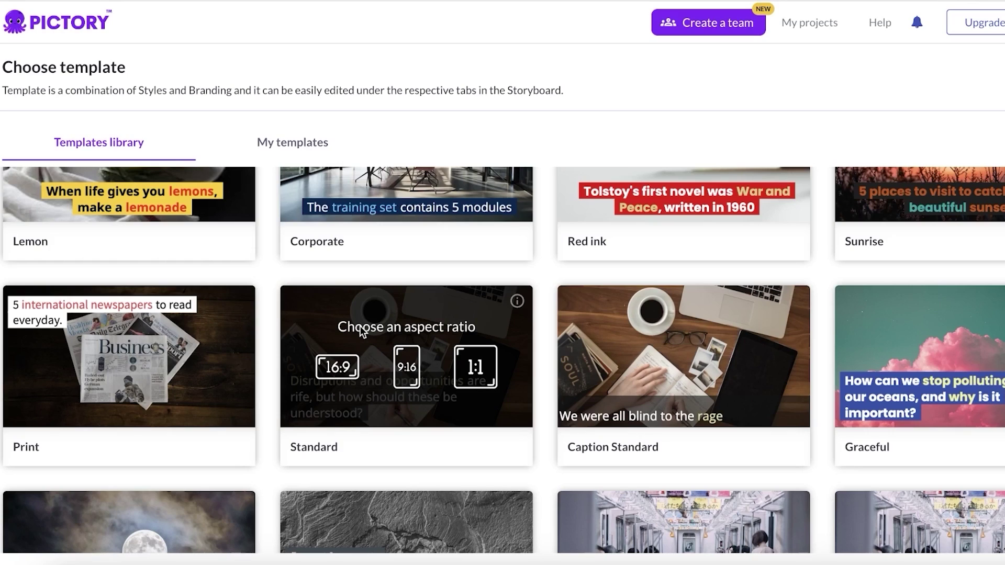
pyautogui.click(332, 367)
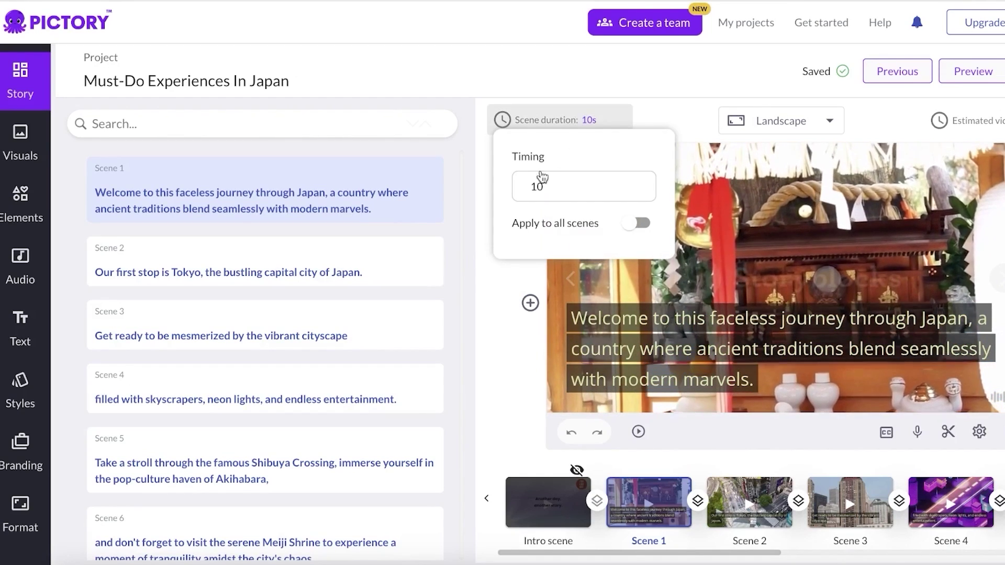
# - View scenes 2, 3 and 4 of the storyboard one after another
pyautogui.click(242, 285)
pyautogui.click(298, 336)
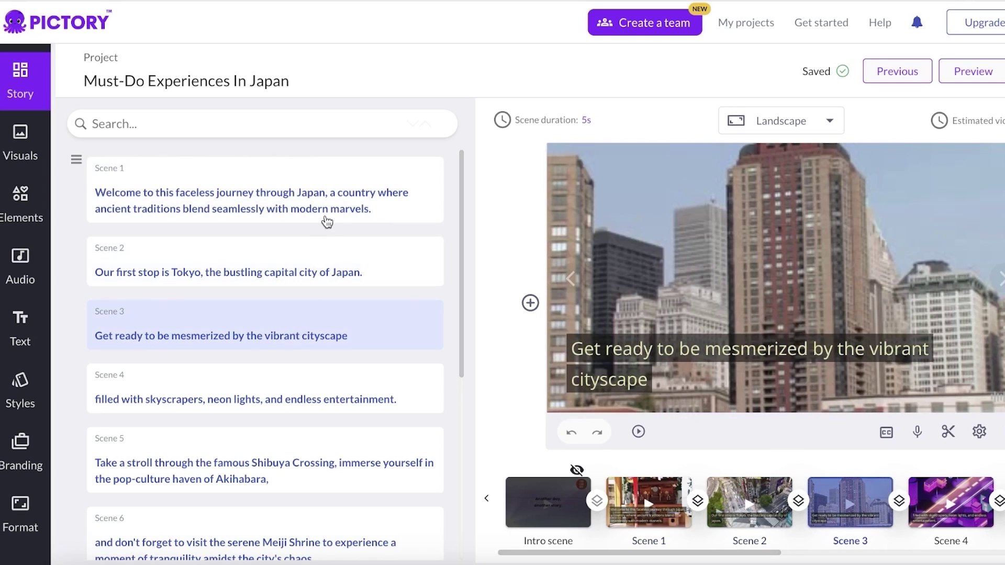
pyautogui.click(227, 419)
# - Remove the word "faceless" from the scene 1 text so it begins "Welcome to this journey through Japan"
pyautogui.click(330, 206)
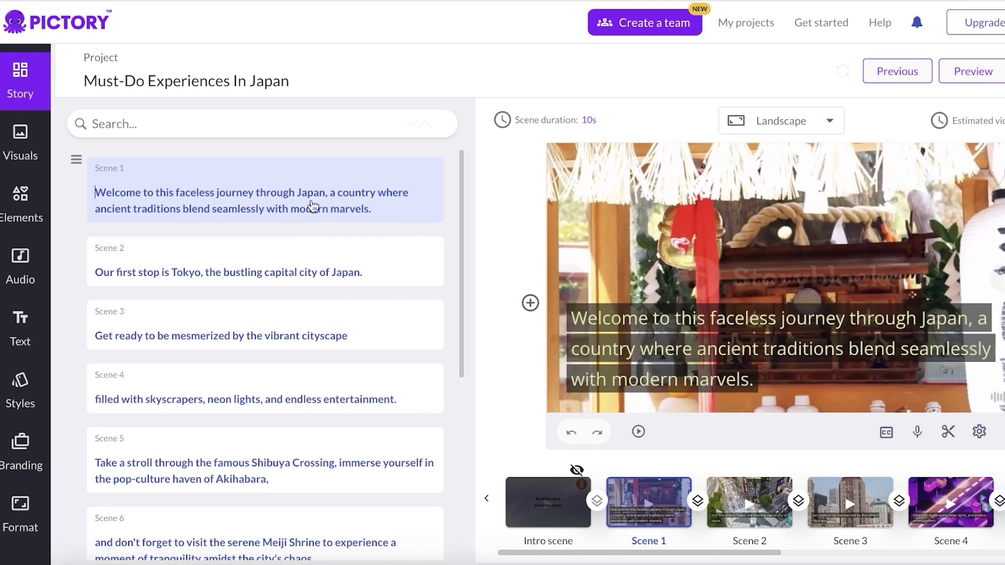
pyautogui.moveTo(313, 206)
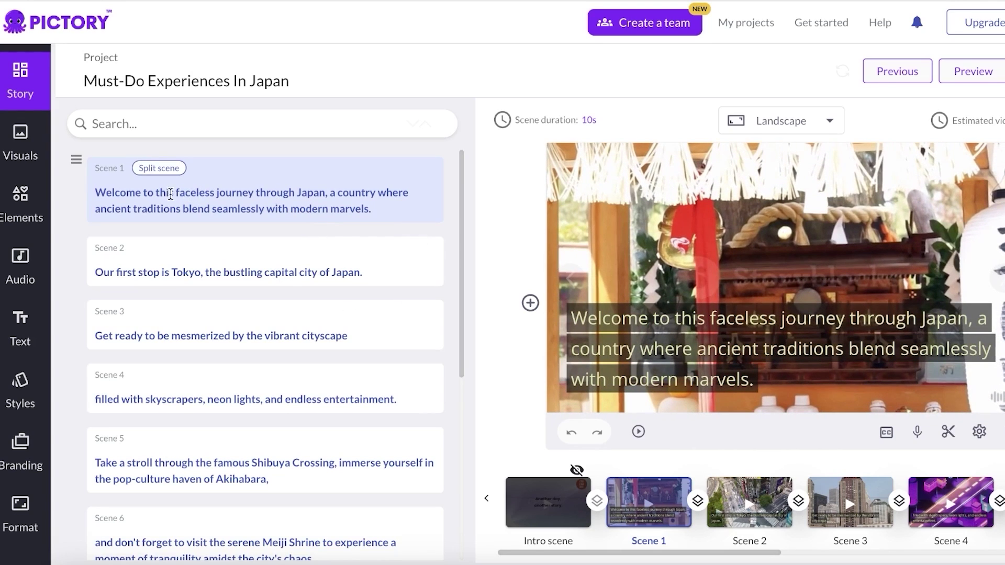
pyautogui.moveTo(176, 194); pyautogui.dragTo(213, 191)
pyautogui.press('BackSpace')
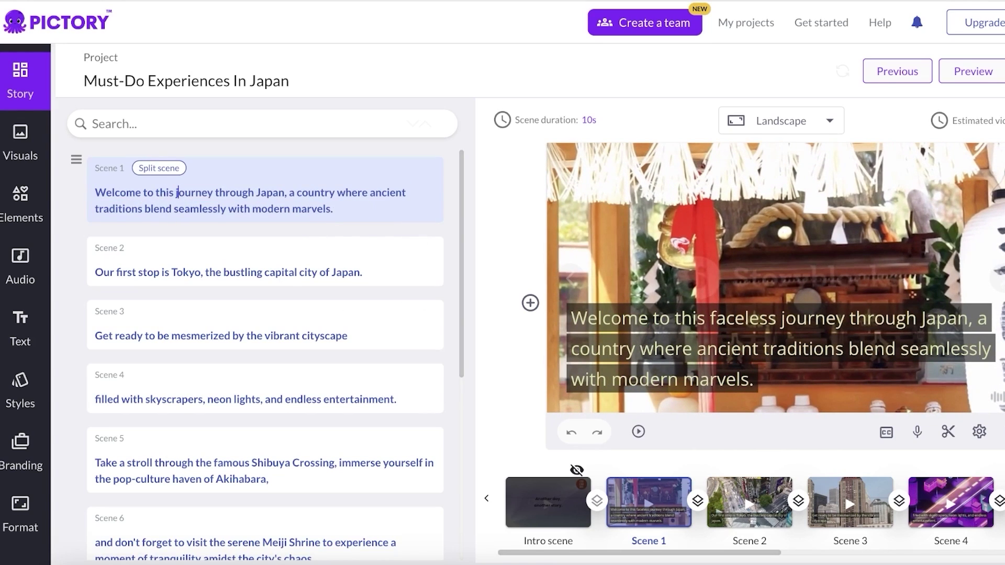
pyautogui.click(216, 244)
pyautogui.click(247, 197)
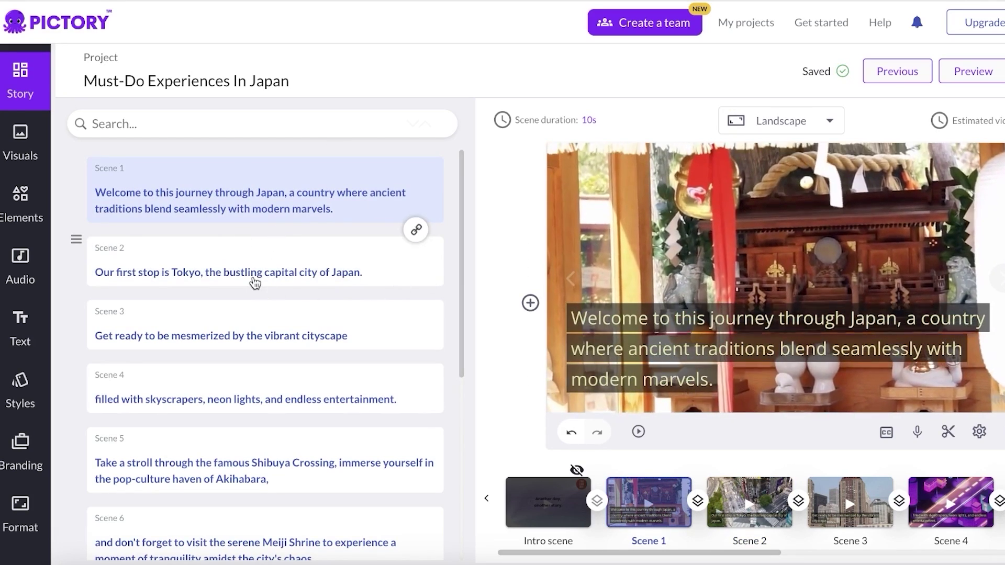
# - Check how well the visuals of scenes 2 and 3 match their captions
pyautogui.click(255, 284)
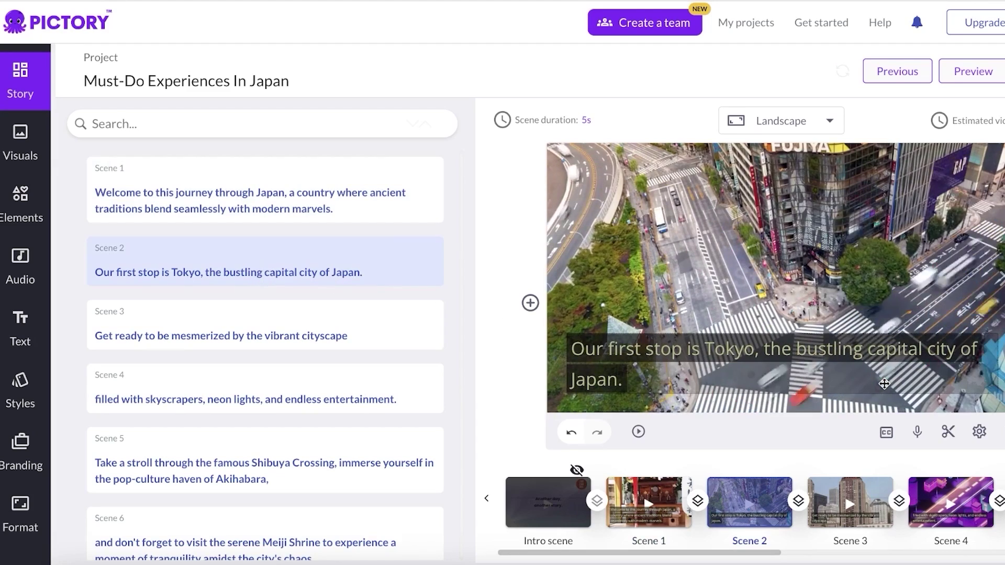
pyautogui.click(343, 332)
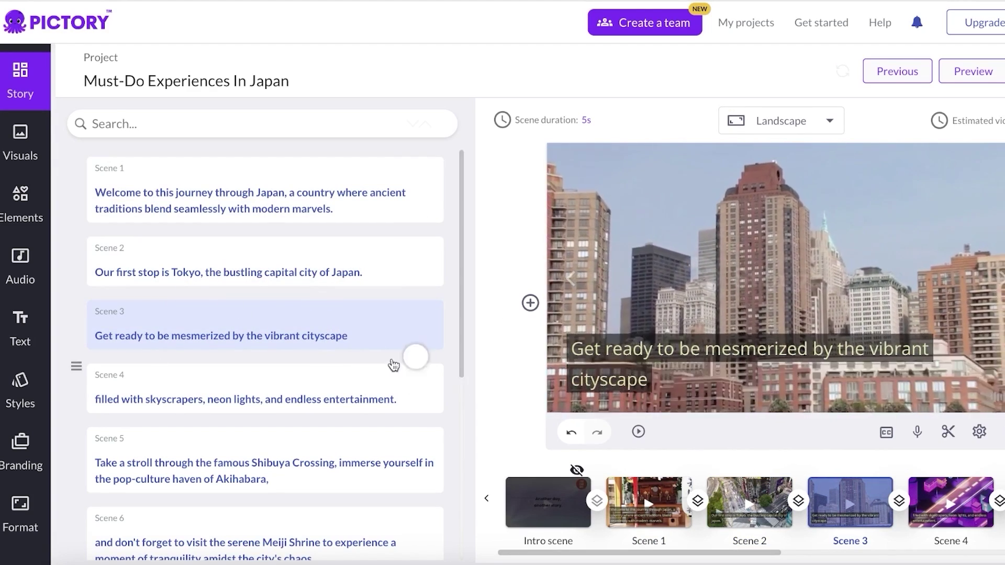
pyautogui.scroll(-1, 394, 365)
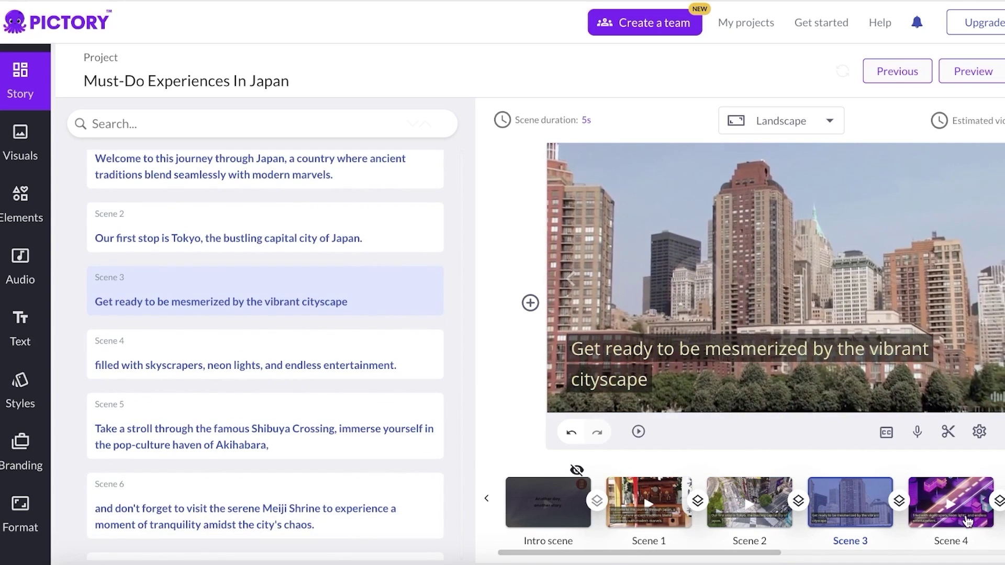
# - Select scene 4 and search the visuals library for "tokyo at night"
pyautogui.click(967, 521)
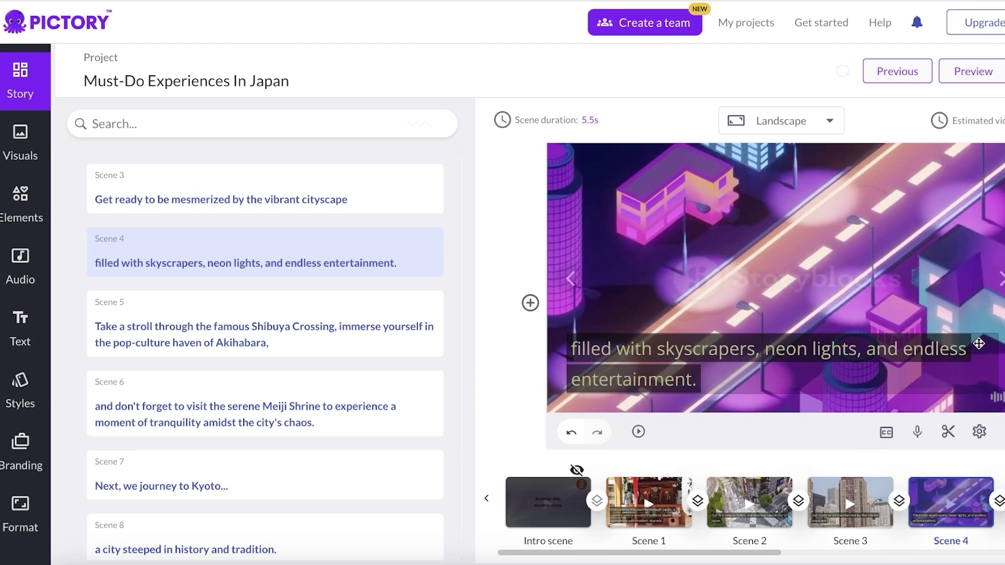
pyautogui.click(31, 139)
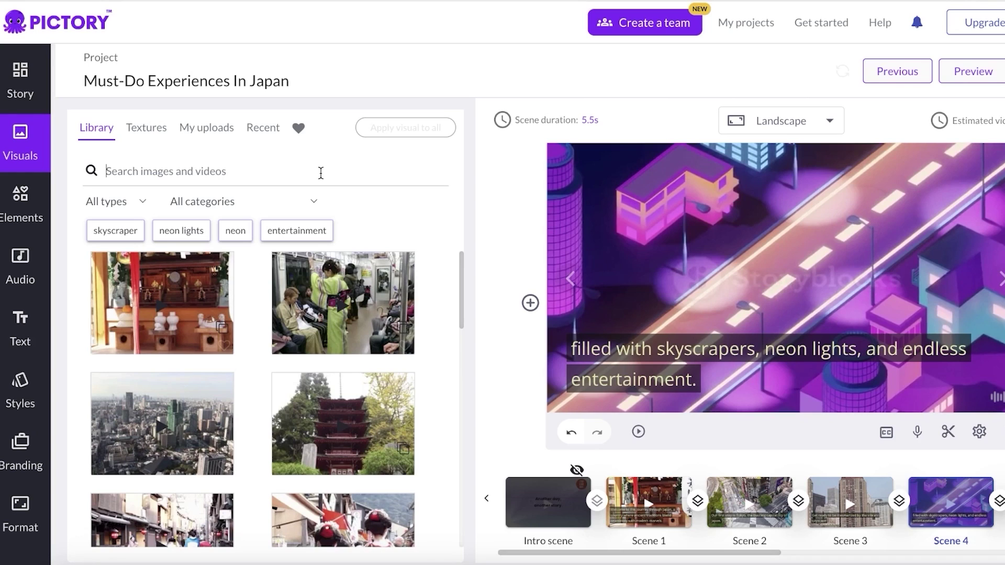
pyautogui.write('tokyo')
pyautogui.press('Return')
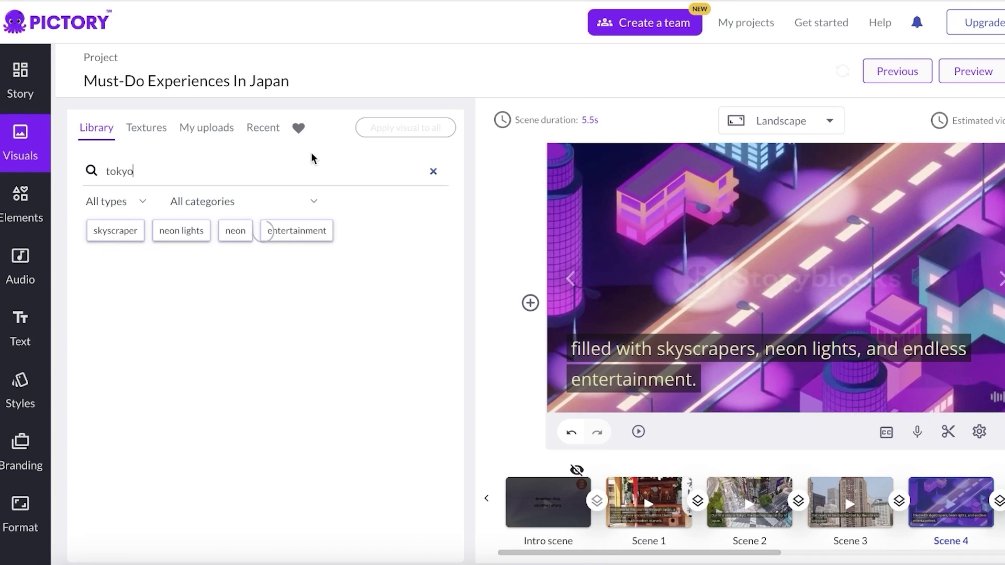
pyautogui.click(244, 176)
pyautogui.write('at night')
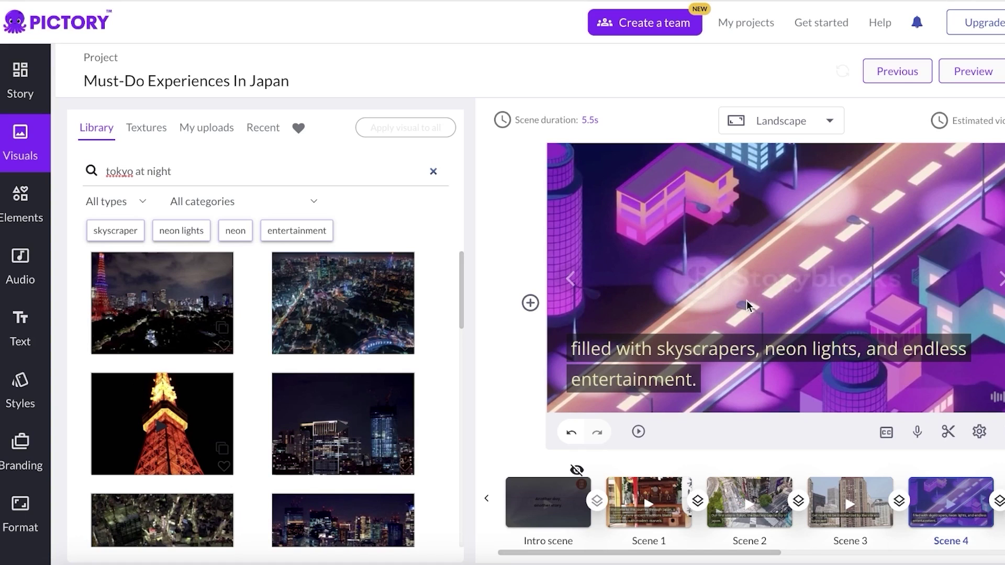
pyautogui.scroll(-3, 314, 393)
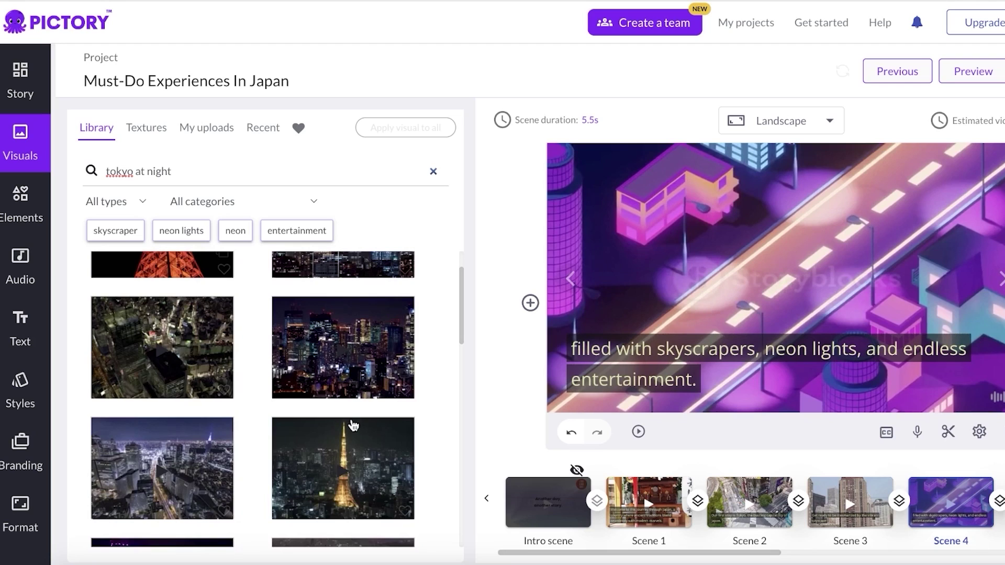
# - Shorten the library search to "tokyo" and replace scene 4's visual with the night street clip showing illuminated signs
pyautogui.moveTo(171, 171); pyautogui.dragTo(136, 175)
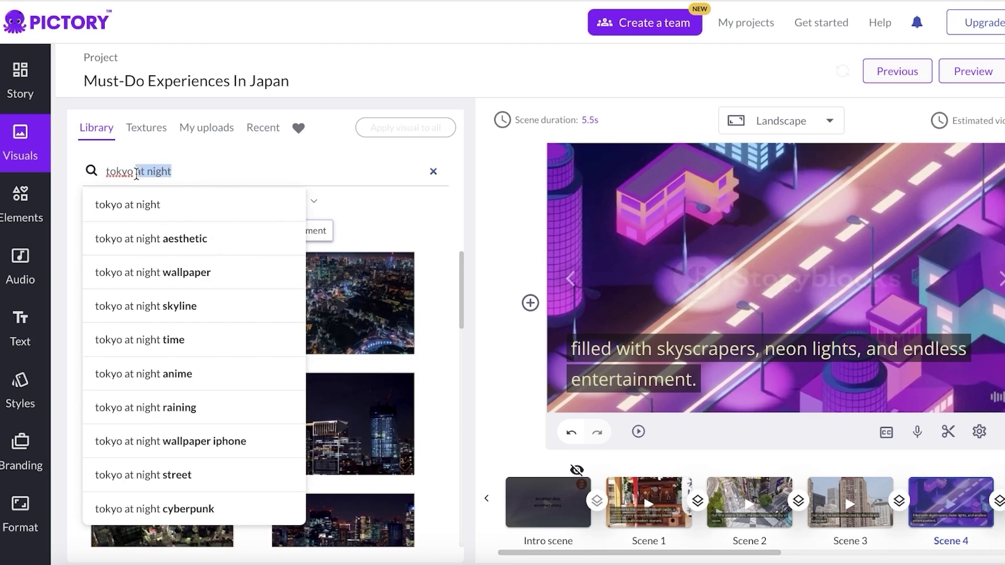
pyautogui.press('BackSpace')
pyautogui.press('Return')
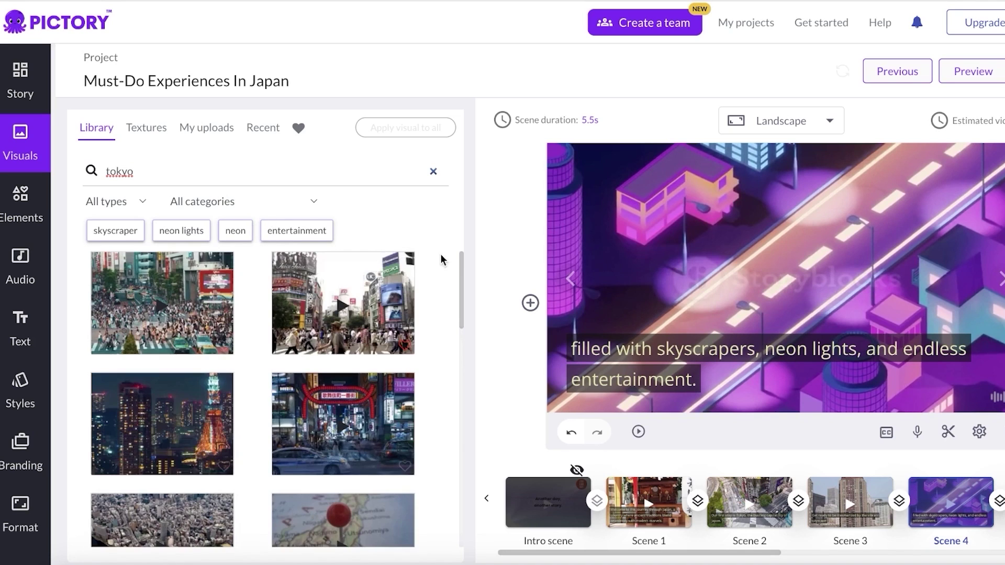
pyautogui.scroll(-10, 442, 260)
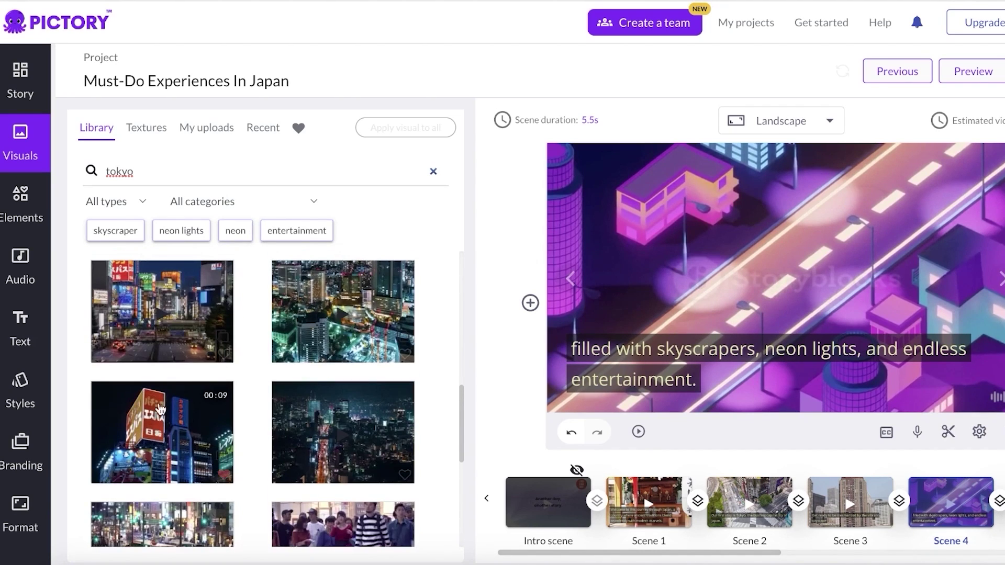
pyautogui.click(178, 290)
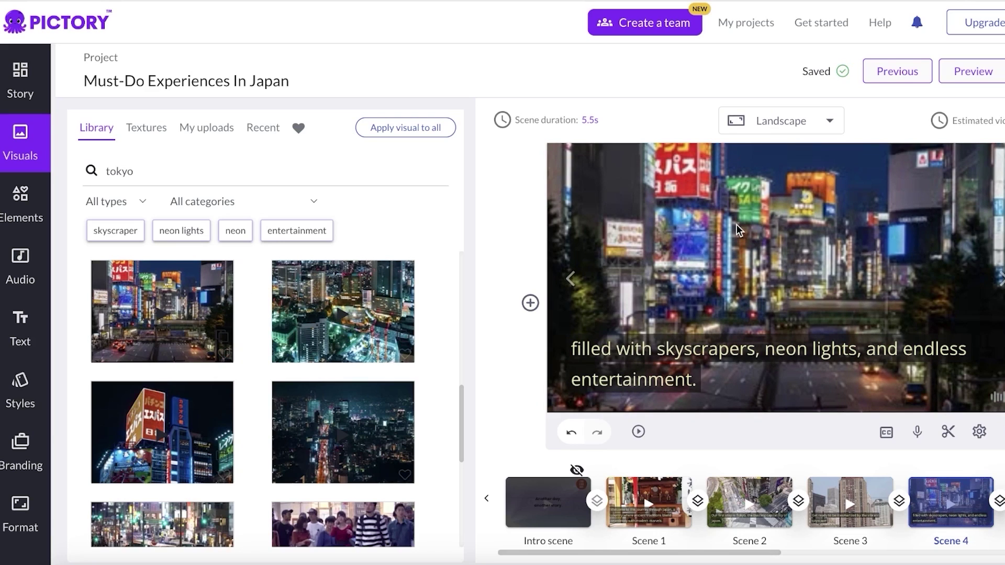
# - Open the scene settings for scene 4 to examine its visual and audio options
pyautogui.click(978, 430)
pyautogui.click(717, 209)
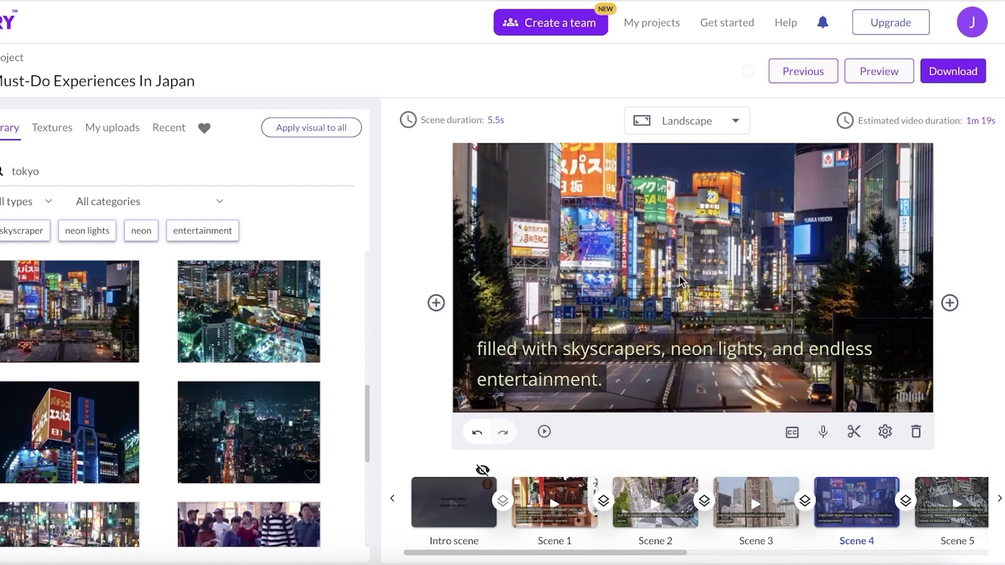
pyautogui.moveTo(884, 442)
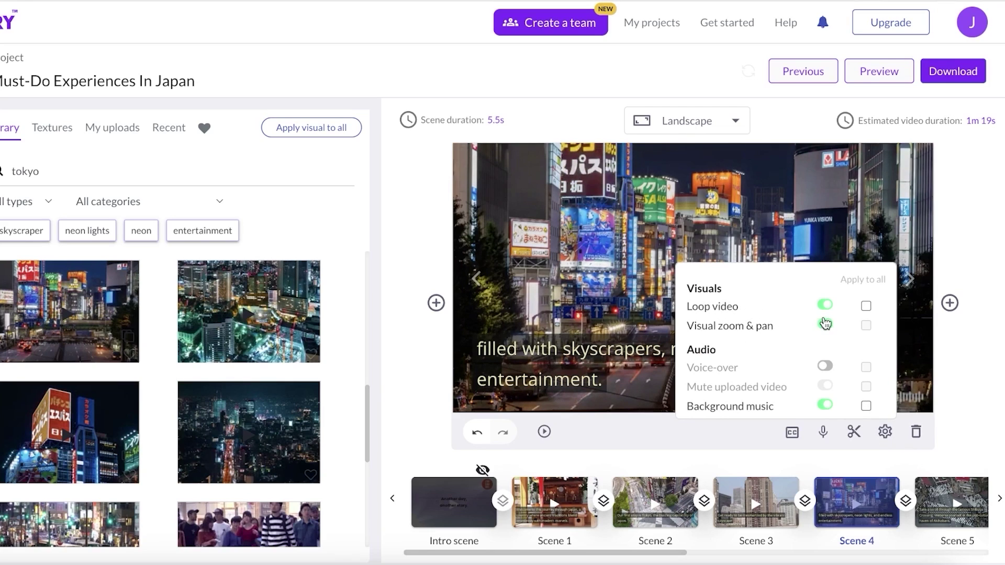
# - Toggle the visual zoom & pan option for scene 4 and close the scene settings
pyautogui.click(825, 325)
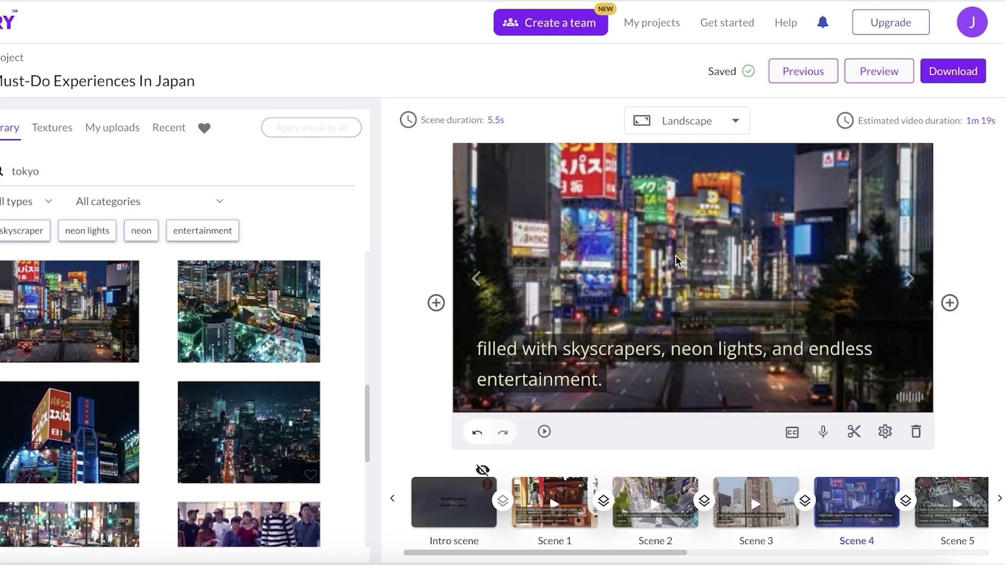
pyautogui.click(894, 438)
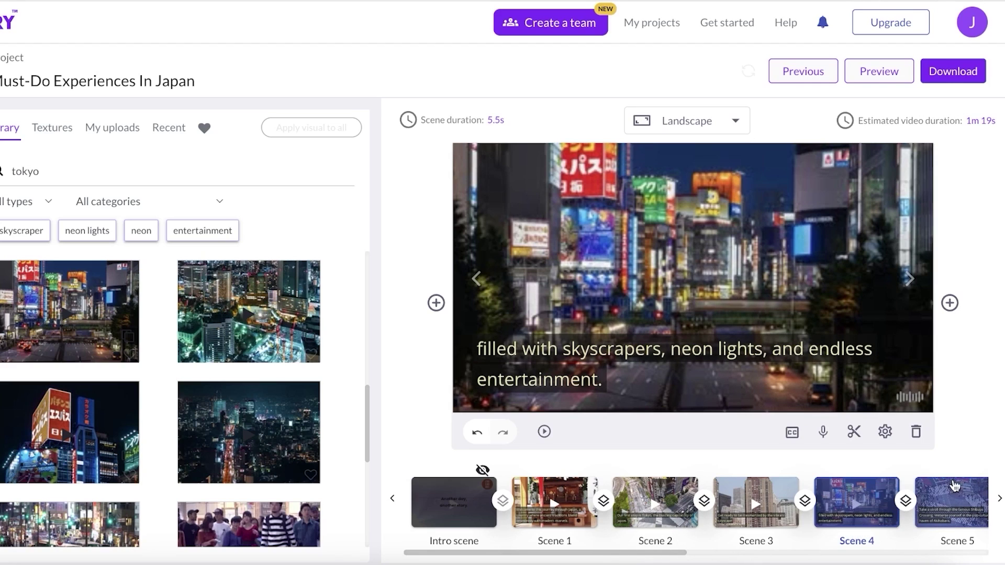
# - Split scene 10's text into two scenes after "savor authentic sushi at a local restaurant,"
pyautogui.click(954, 486)
pyautogui.click(968, 513)
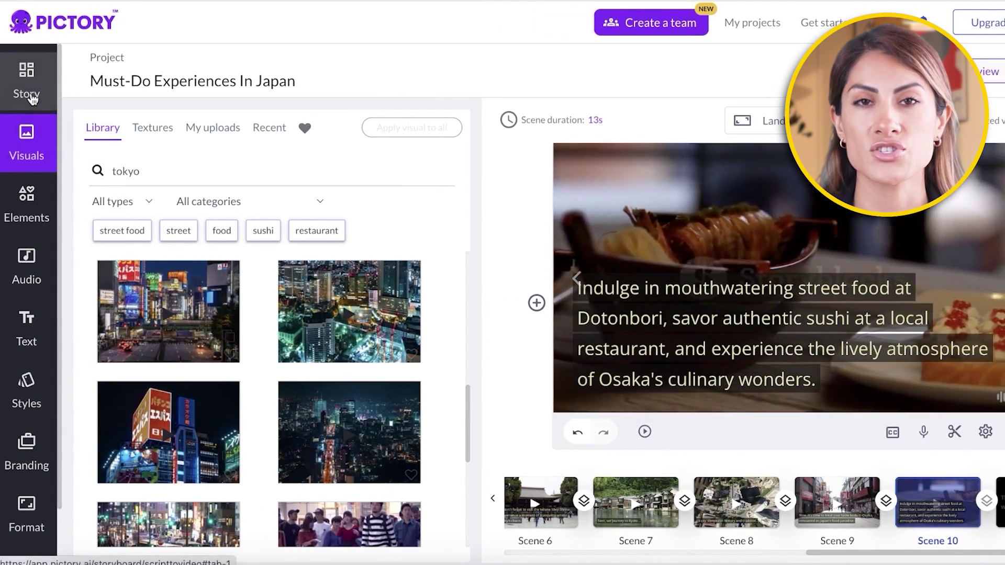
pyautogui.click(33, 99)
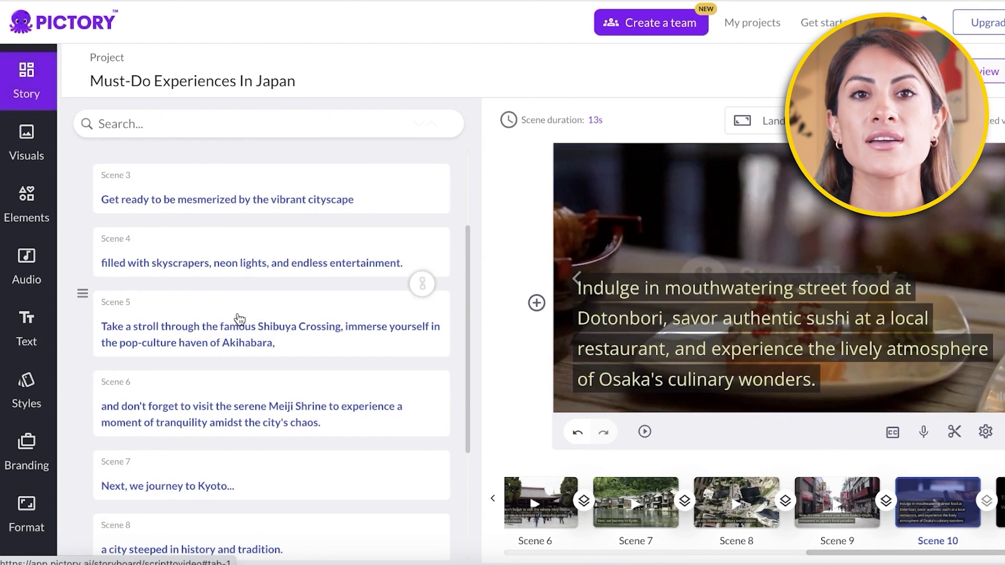
pyautogui.scroll(-4, 238, 321)
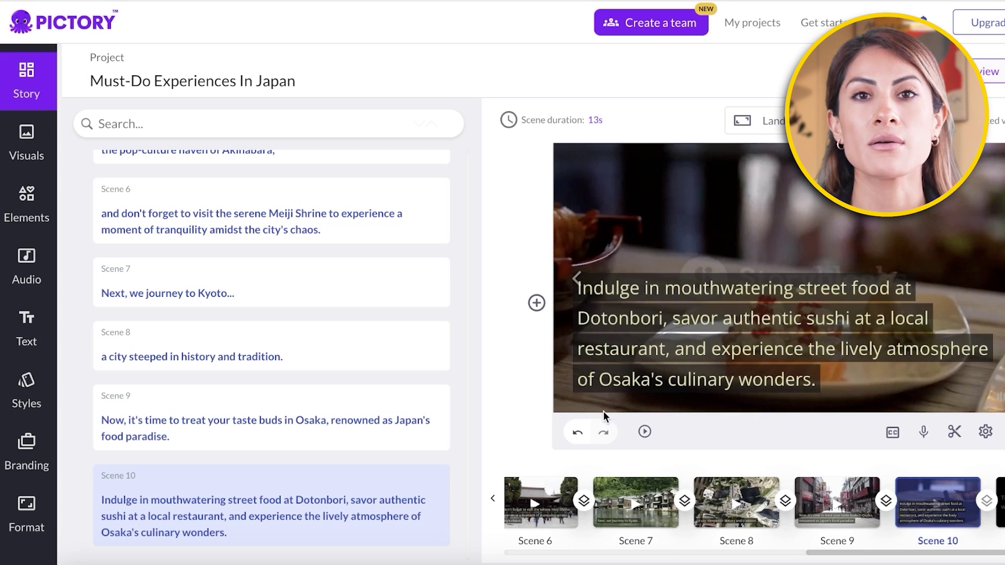
pyautogui.click(222, 528)
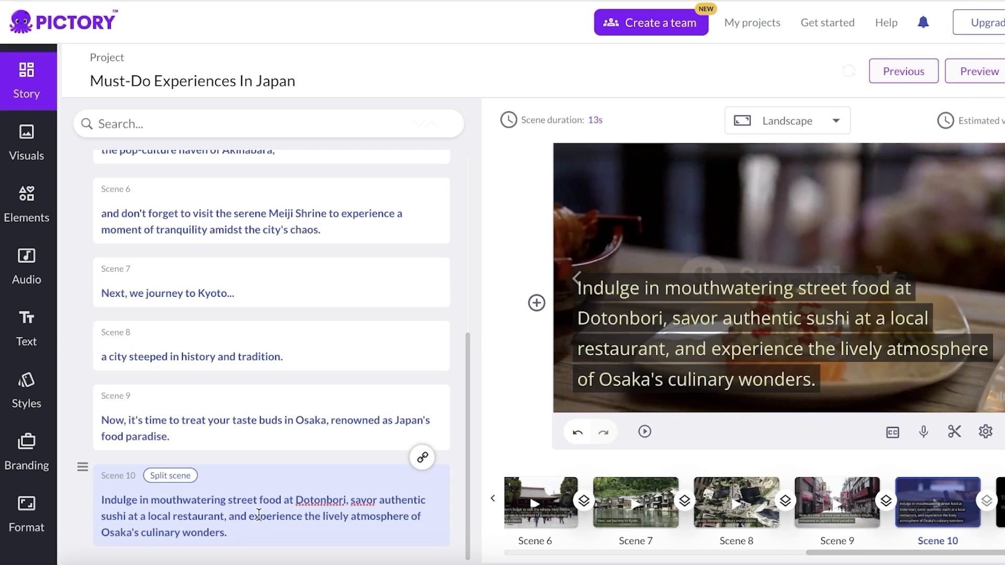
pyautogui.click(167, 476)
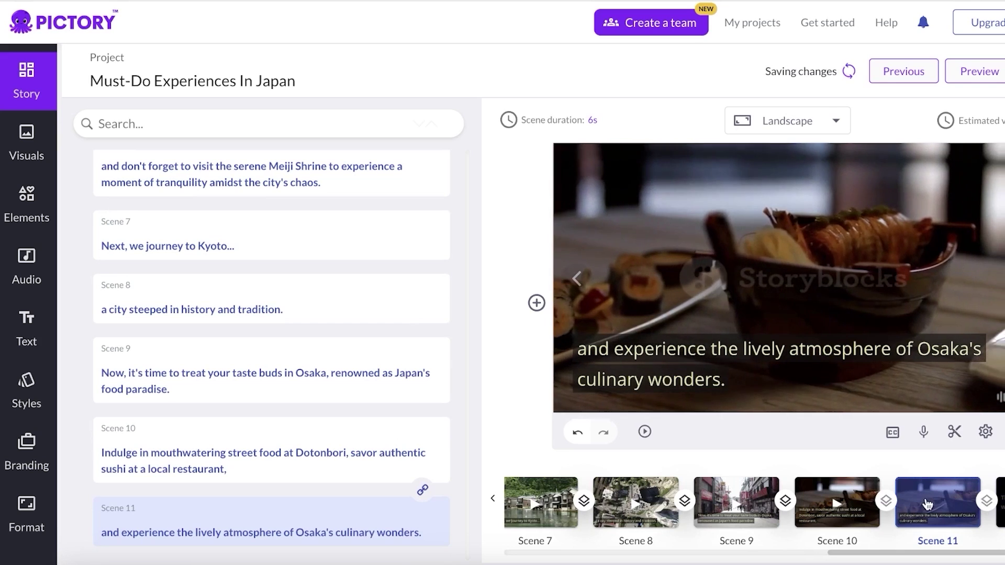
# - Compare the visuals and captions of scenes 10 and 11, finishing on scene 11
pyautogui.click(812, 510)
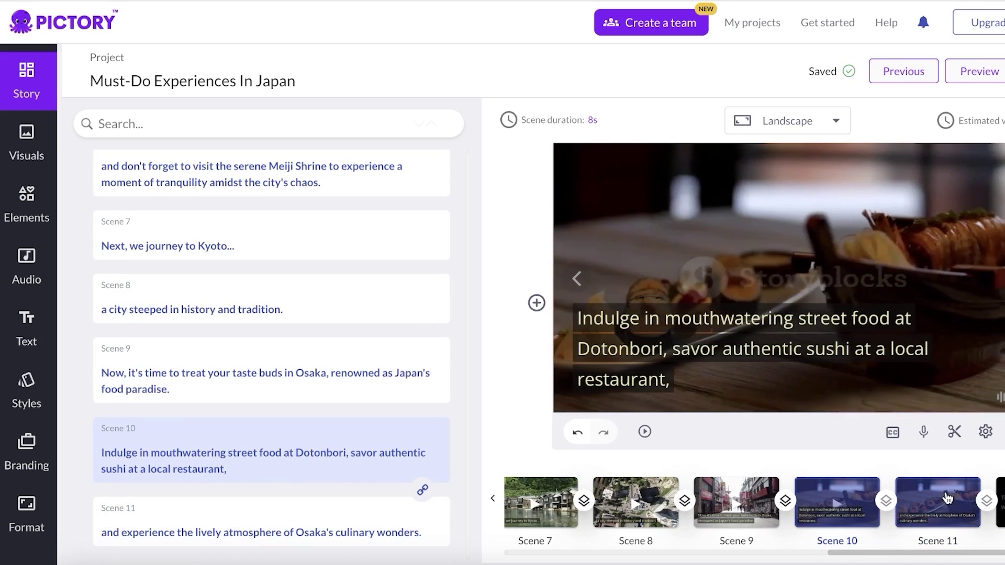
pyautogui.click(947, 497)
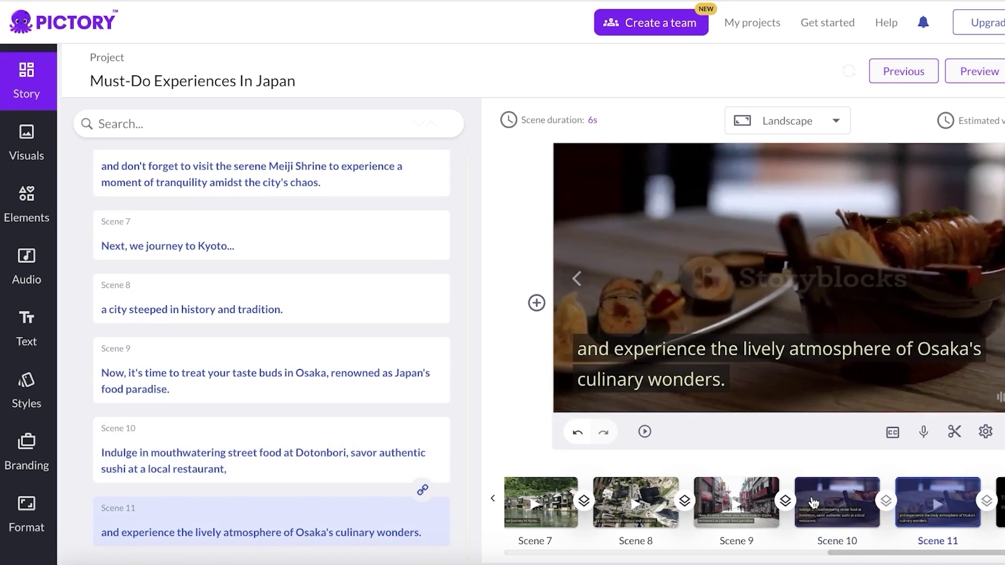
pyautogui.click(419, 471)
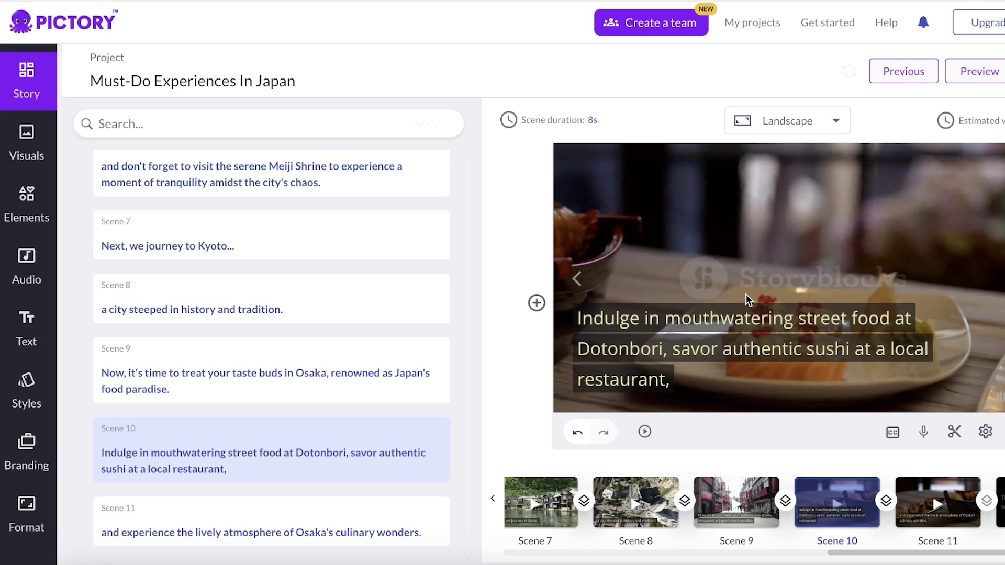
pyautogui.click(390, 532)
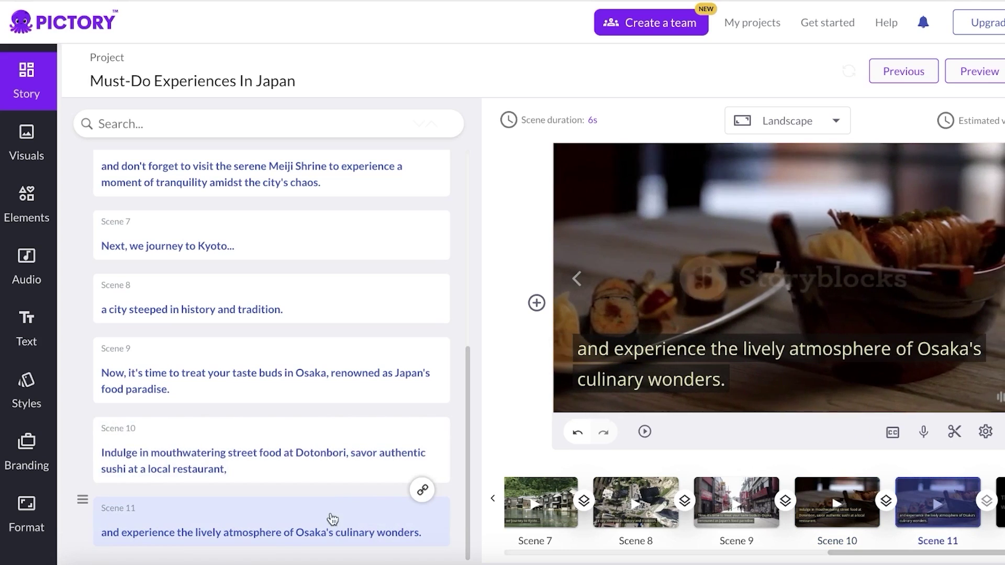
# - Search the visuals library for "osaka food" and replace scene 11's visual with the clip of cooks working in a kitchen
pyautogui.click(38, 150)
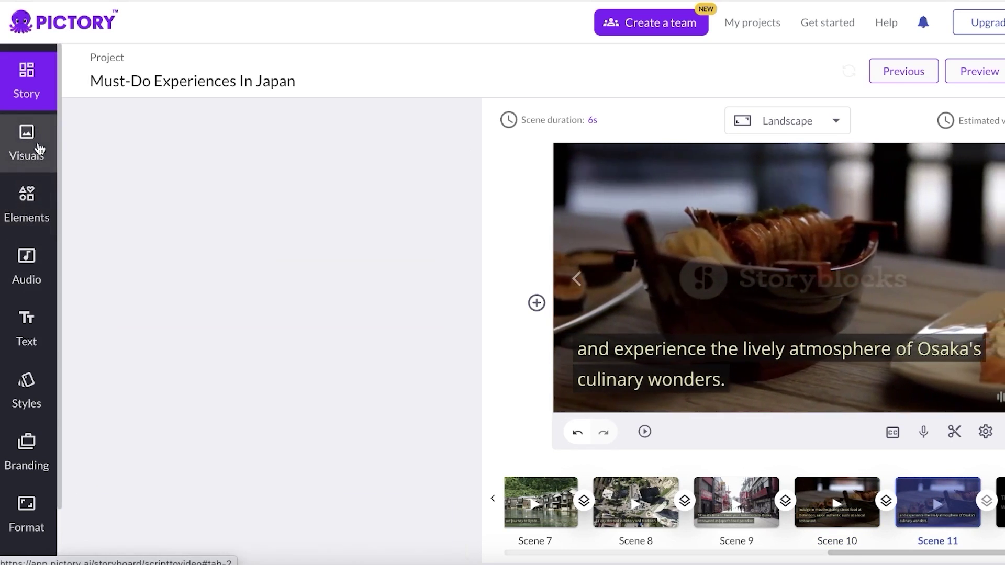
pyautogui.tripleClick(126, 171)
pyautogui.write('osaka food')
pyautogui.press('Return')
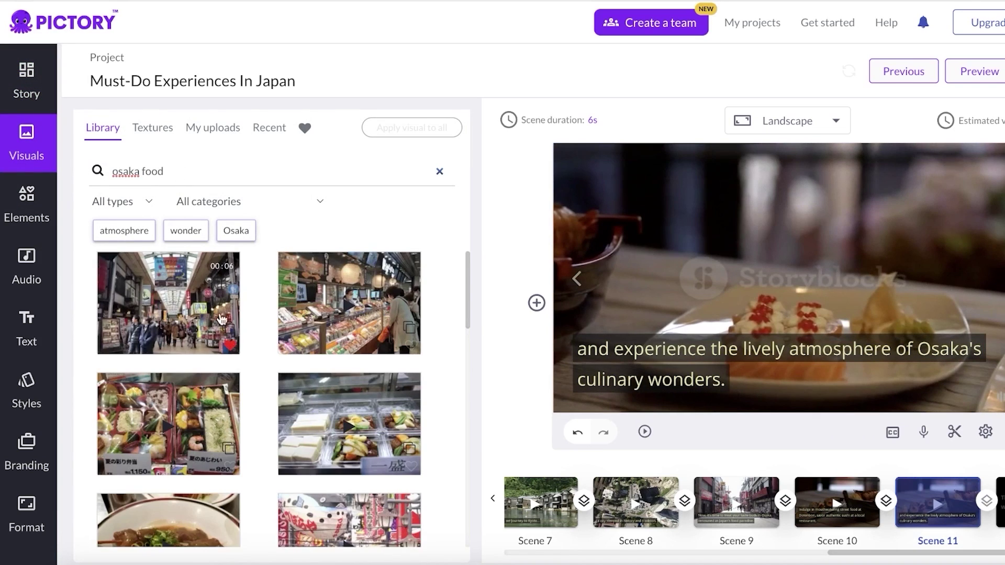
pyautogui.scroll(-3, 322, 418)
pyautogui.scroll(-2, 169, 368)
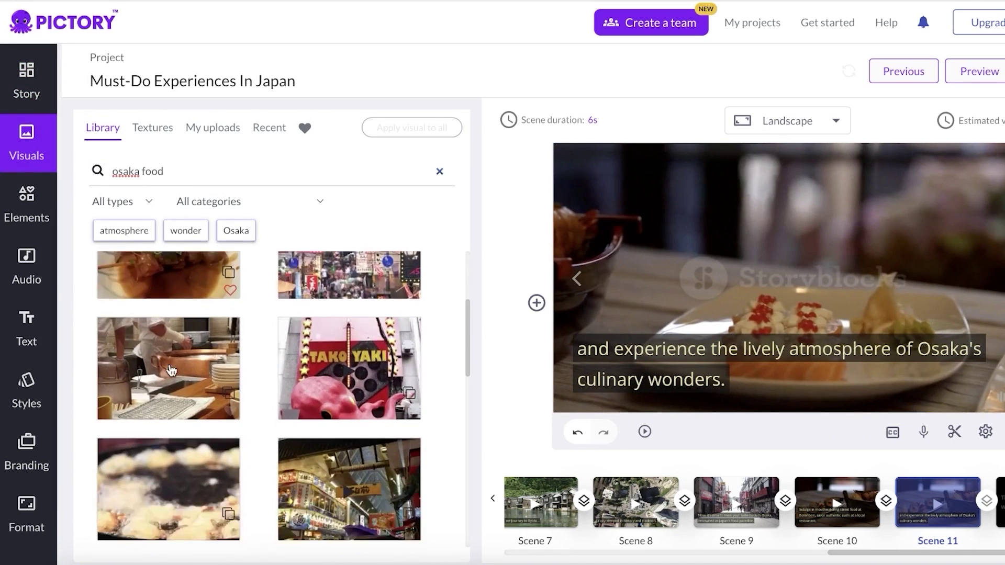
pyautogui.click(168, 285)
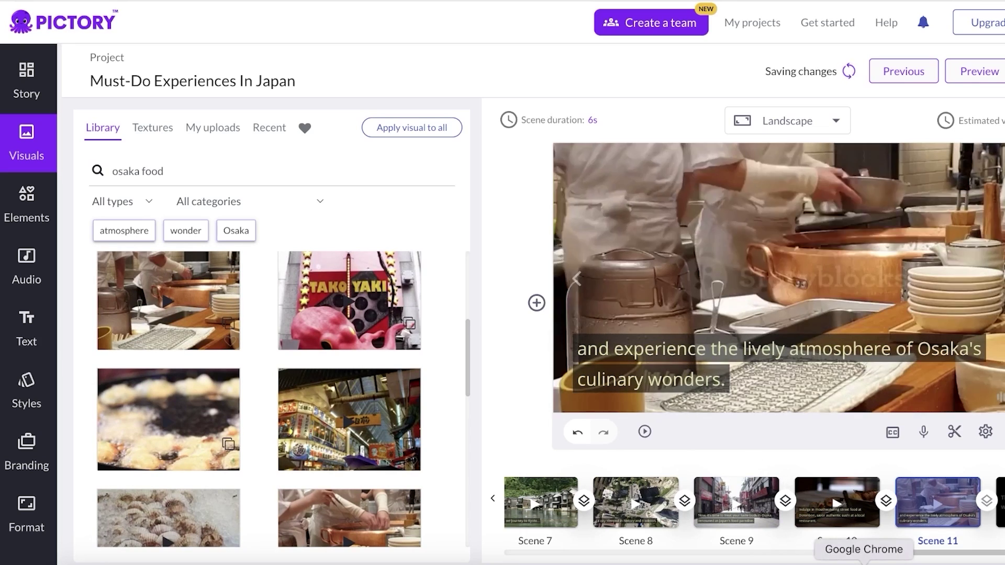
# - Go back to scene 1 and apply the English (South African) female voice-over Ayanda
pyautogui.moveTo(818, 550); pyautogui.dragTo(495, 553)
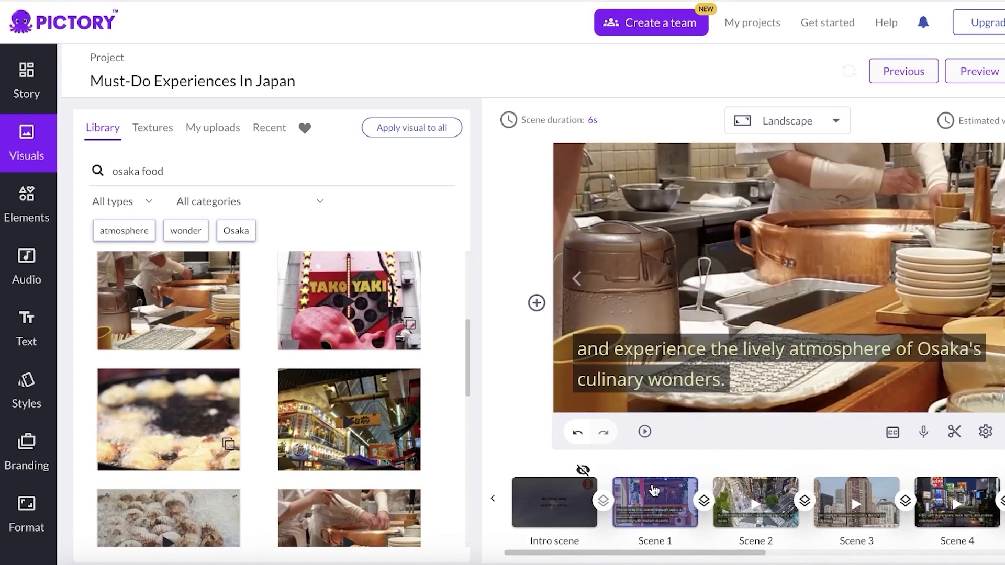
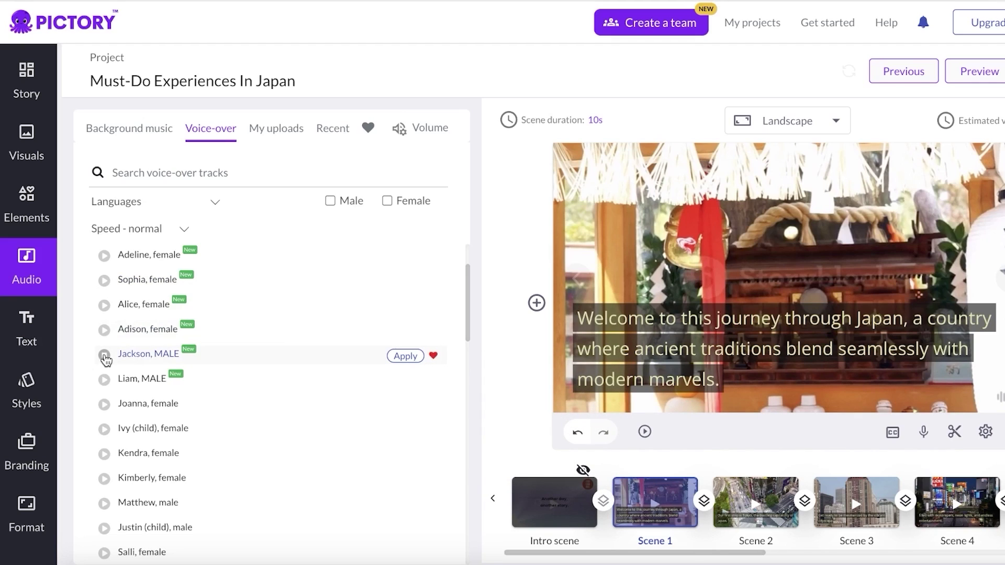
pyautogui.scroll(-15, 231, 271)
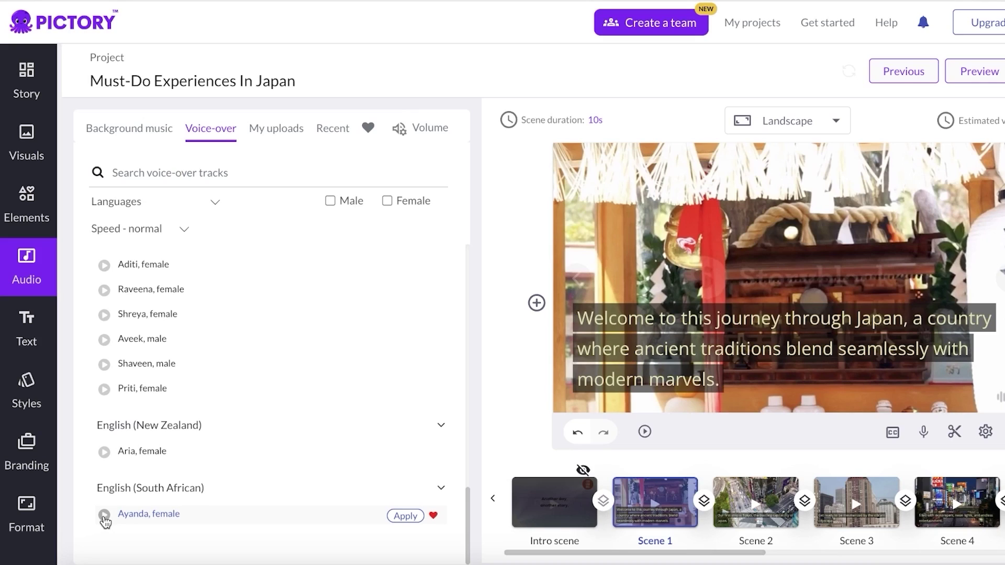
pyautogui.click(417, 517)
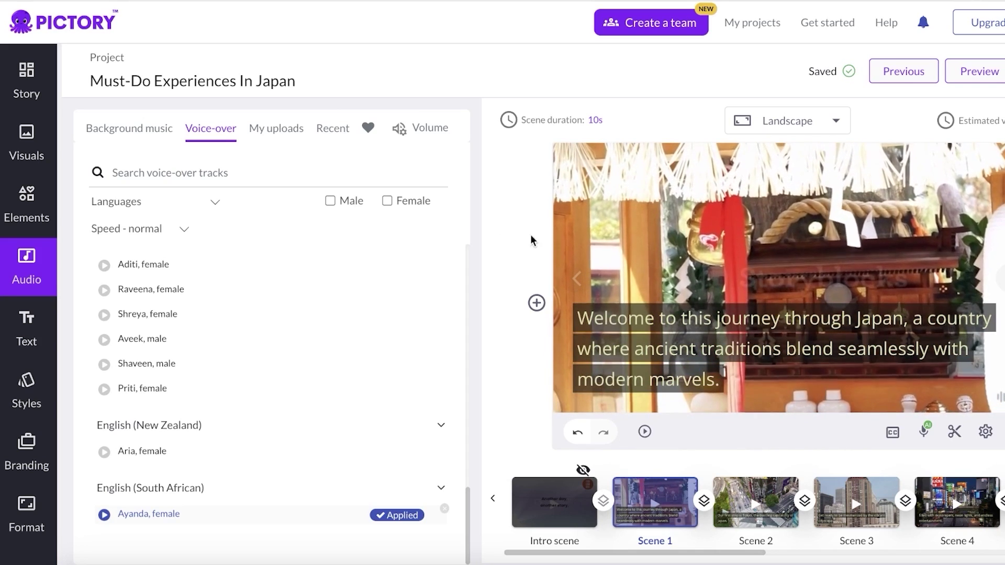
pyautogui.moveTo(231, 366)
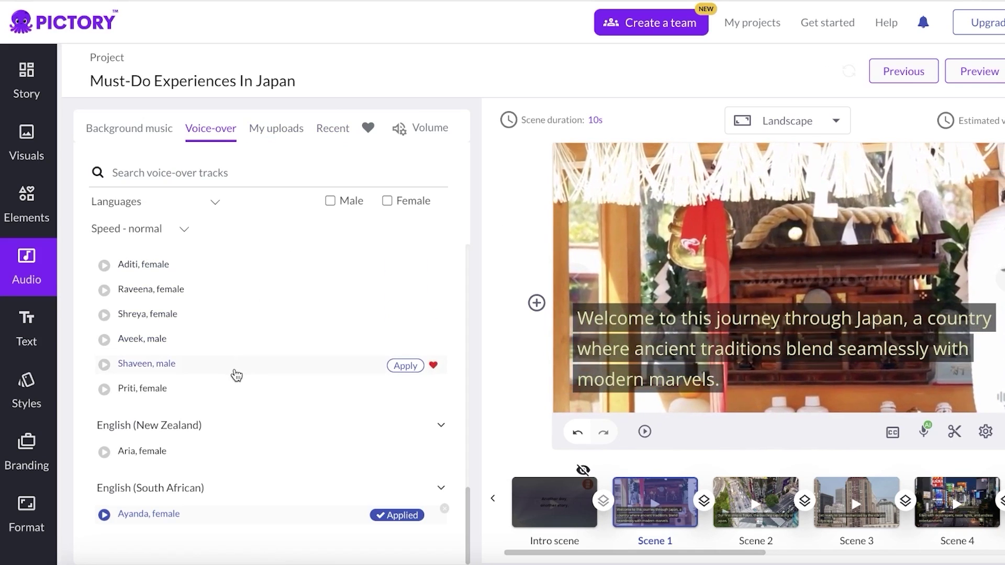
# - Replace the background music with the track "Heavenly Bodies" and set the background music volume to 7%
pyautogui.click(153, 138)
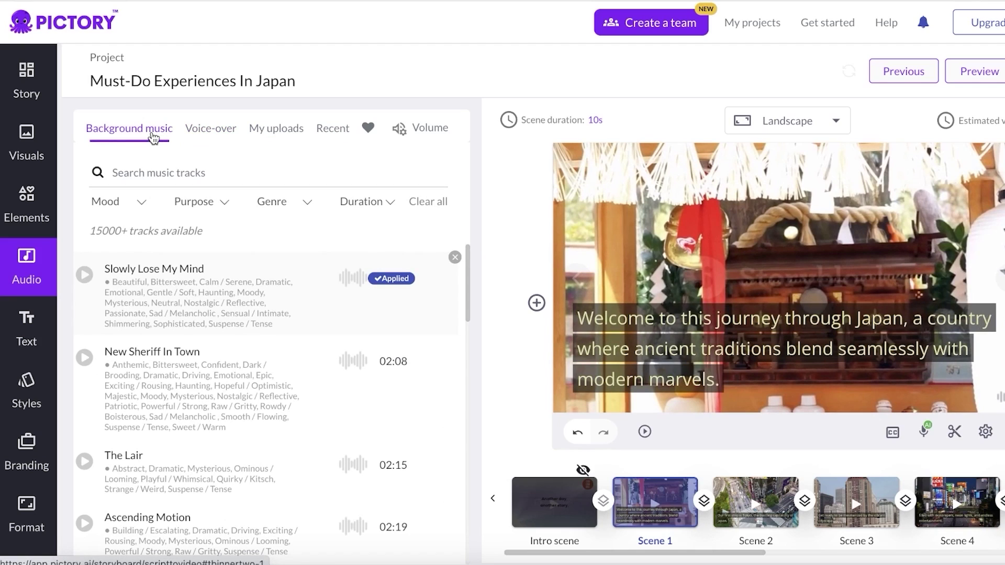
pyautogui.click(288, 135)
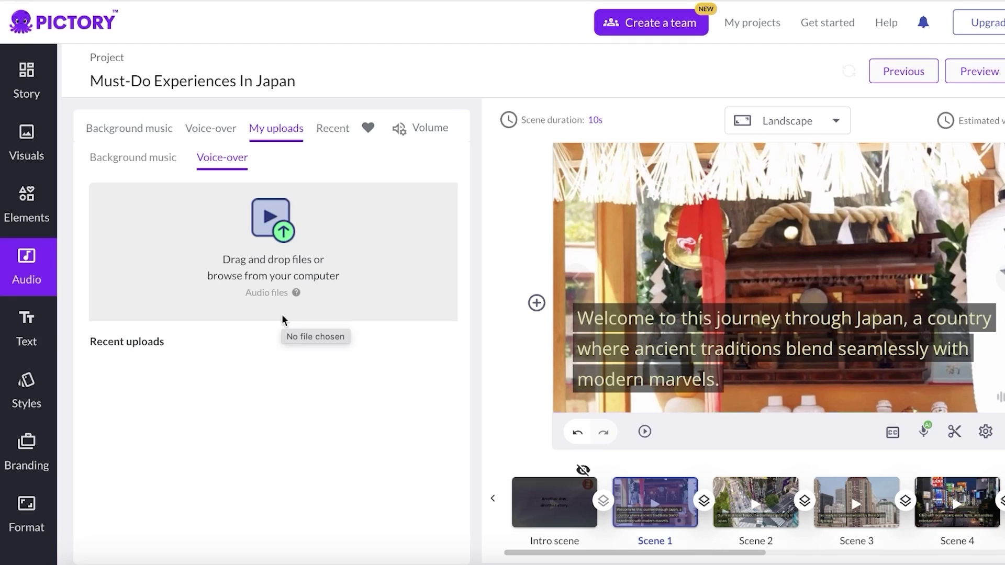
pyautogui.click(137, 130)
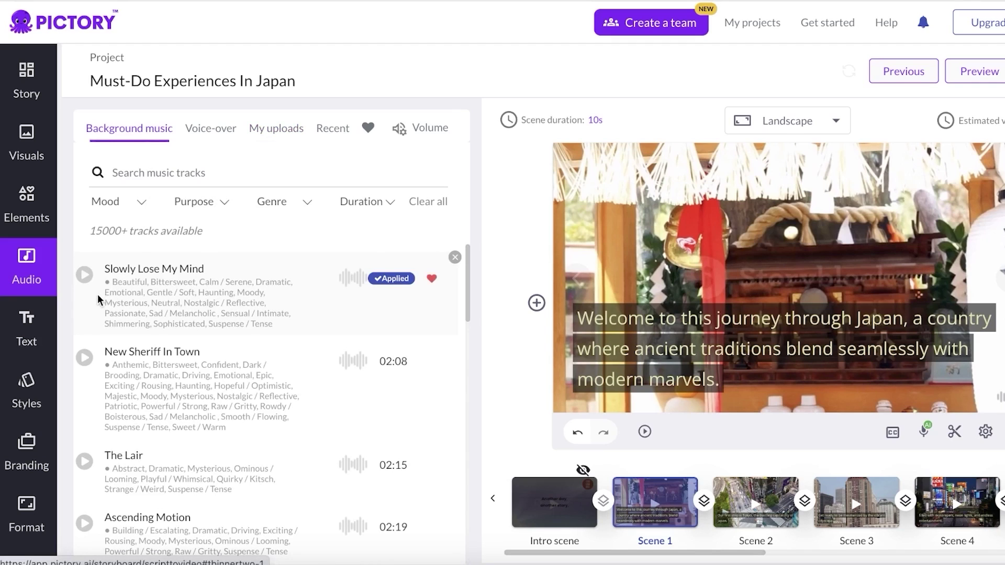
pyautogui.scroll(-1, 97, 296)
pyautogui.scroll(1, 83, 280)
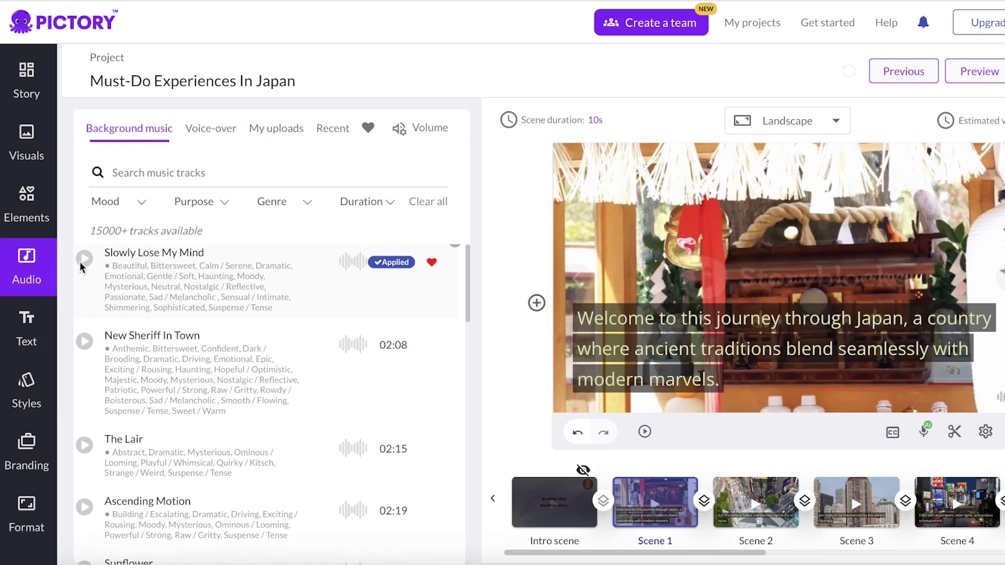
pyautogui.scroll(-5, 138, 286)
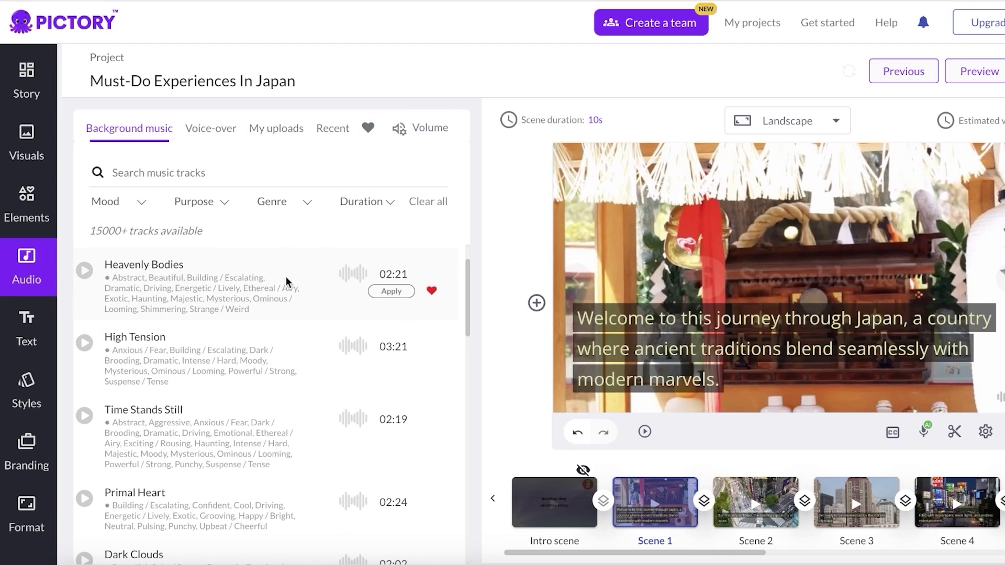
pyautogui.click(391, 292)
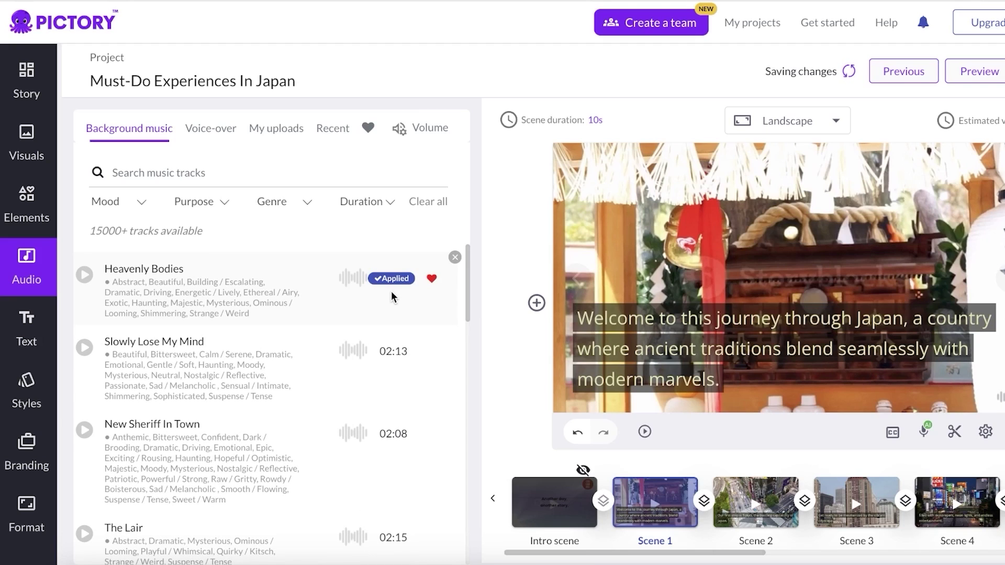
pyautogui.click(426, 125)
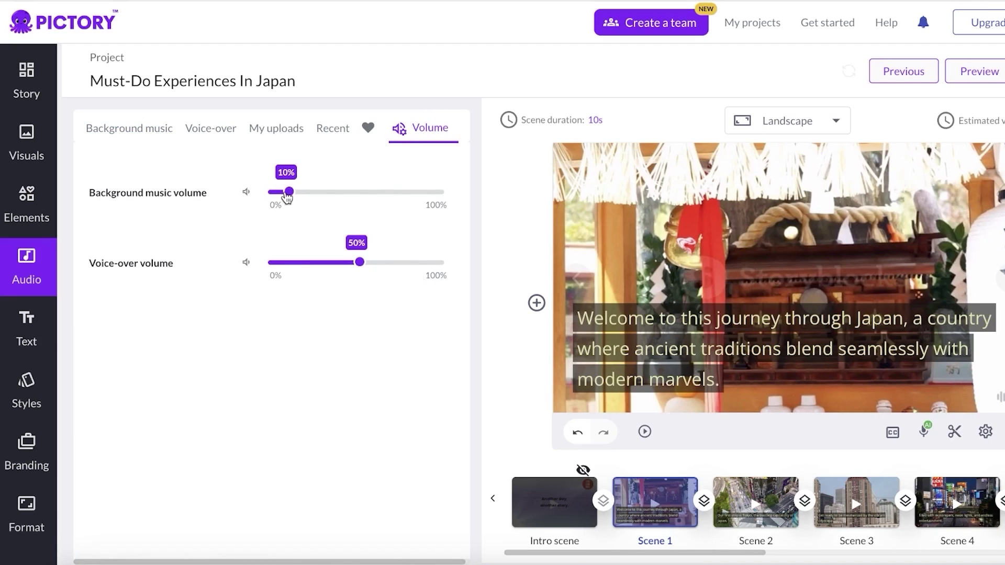
pyautogui.moveTo(287, 196); pyautogui.dragTo(284, 198)
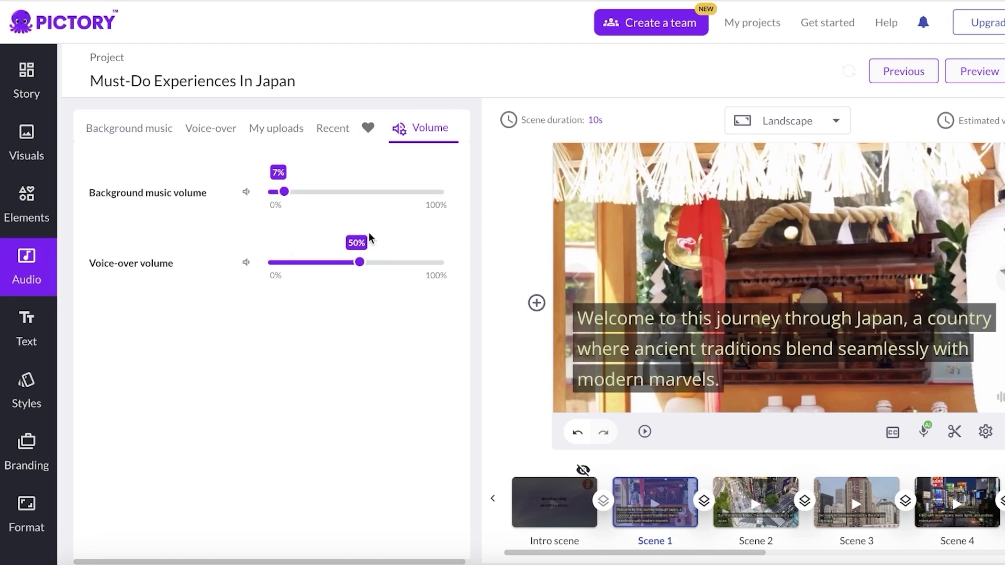
# - Look through the available emojis and GIFs, return to the scene script and play a preview of scene 1
pyautogui.click(33, 212)
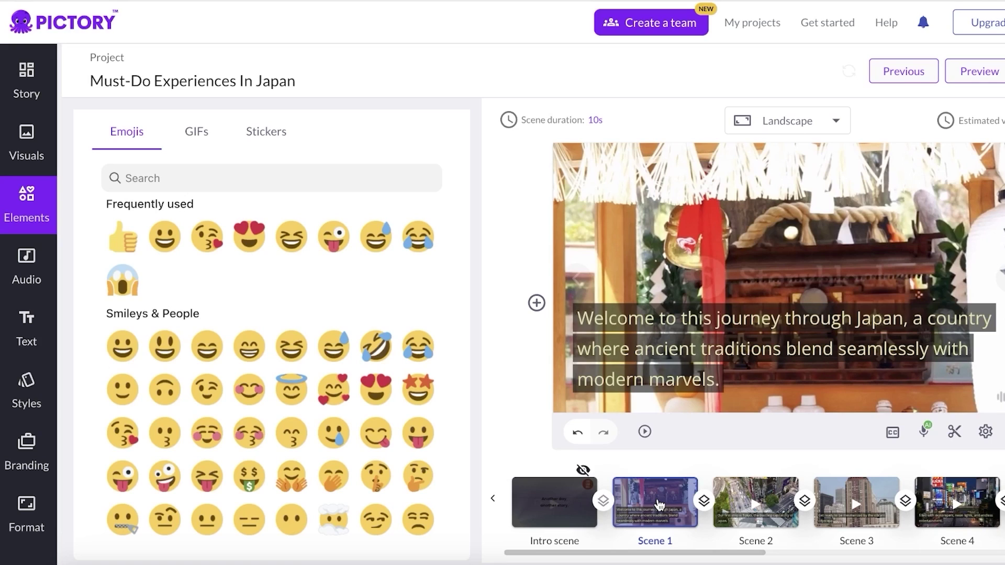
pyautogui.click(191, 131)
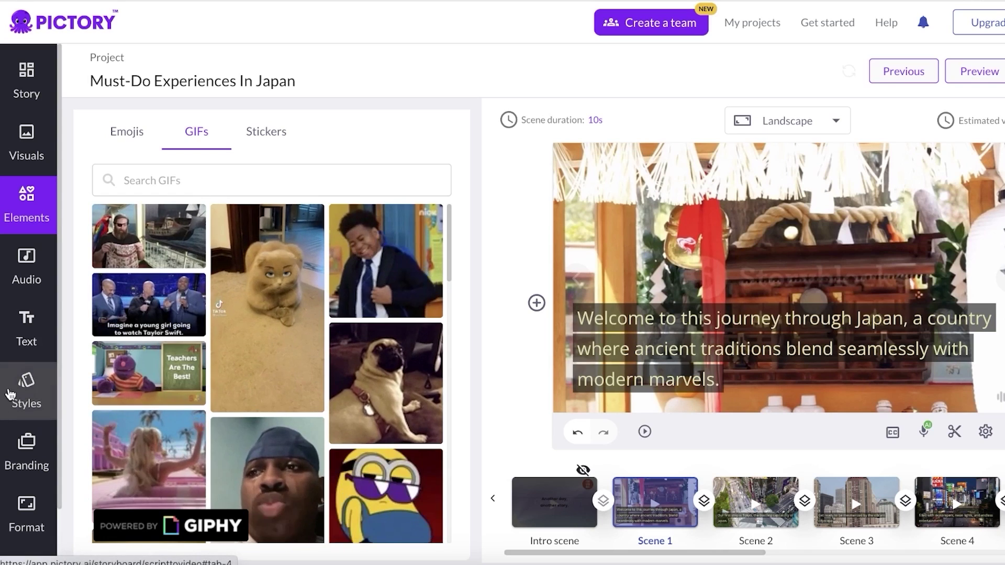
pyautogui.click(40, 67)
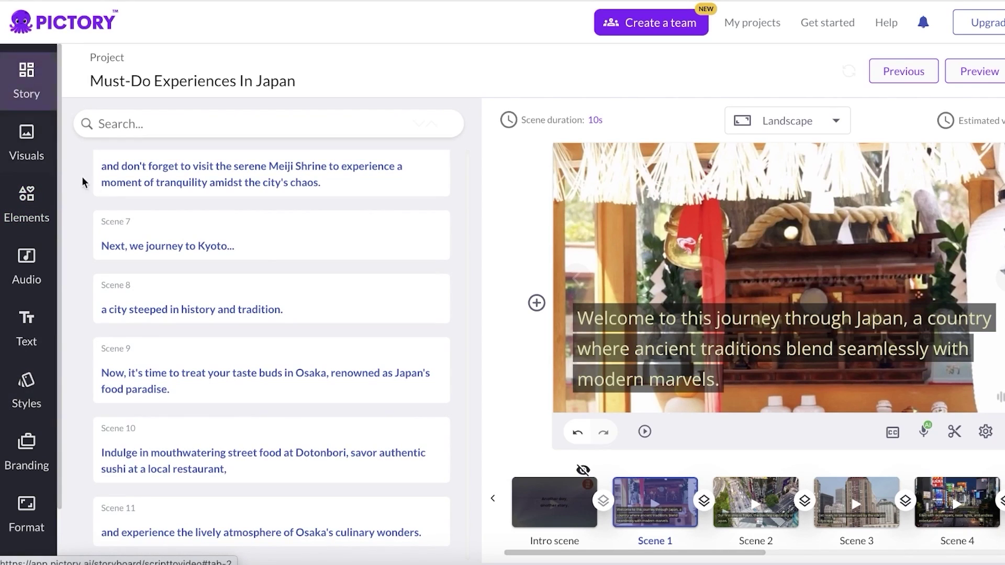
pyautogui.click(645, 432)
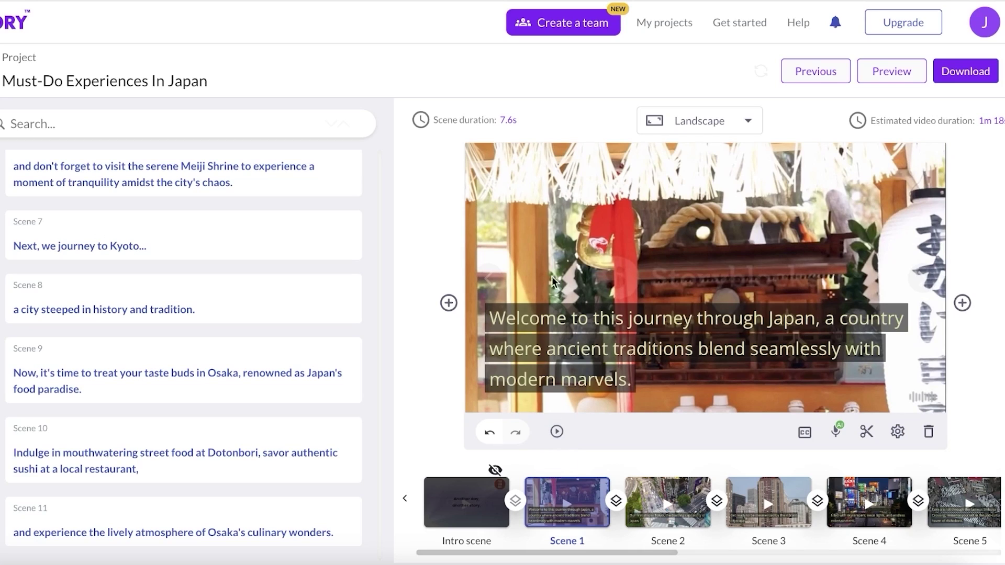
# - Inspect scene 2's video trimming range, leave it without trimming, and view the scene's voice-over options
pyautogui.click(669, 489)
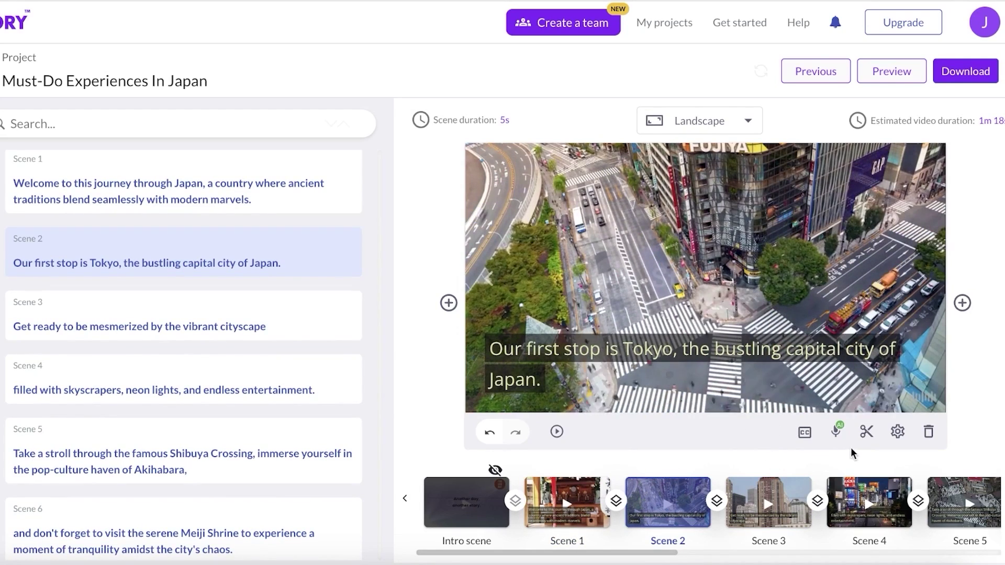
pyautogui.click(502, 125)
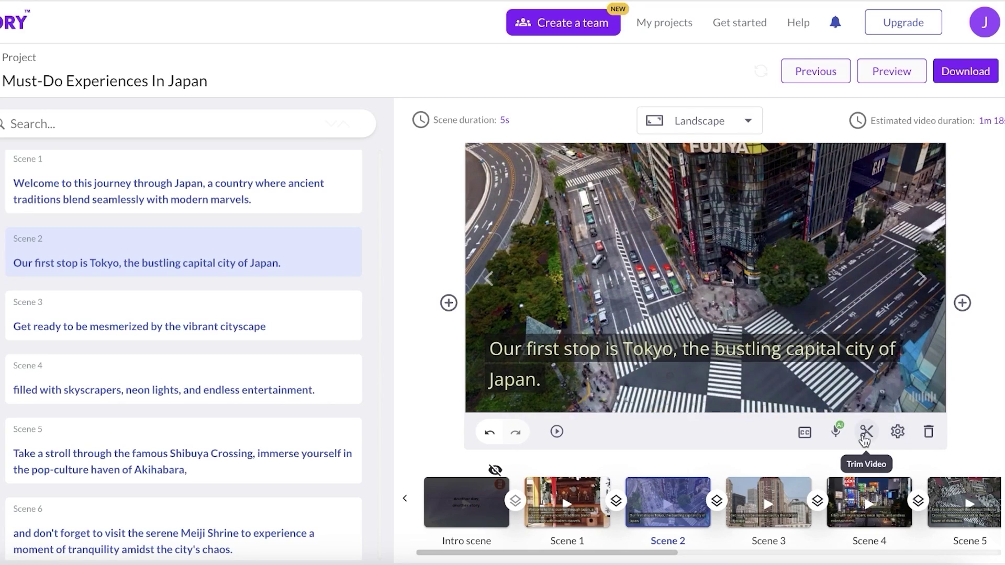
pyautogui.click(866, 434)
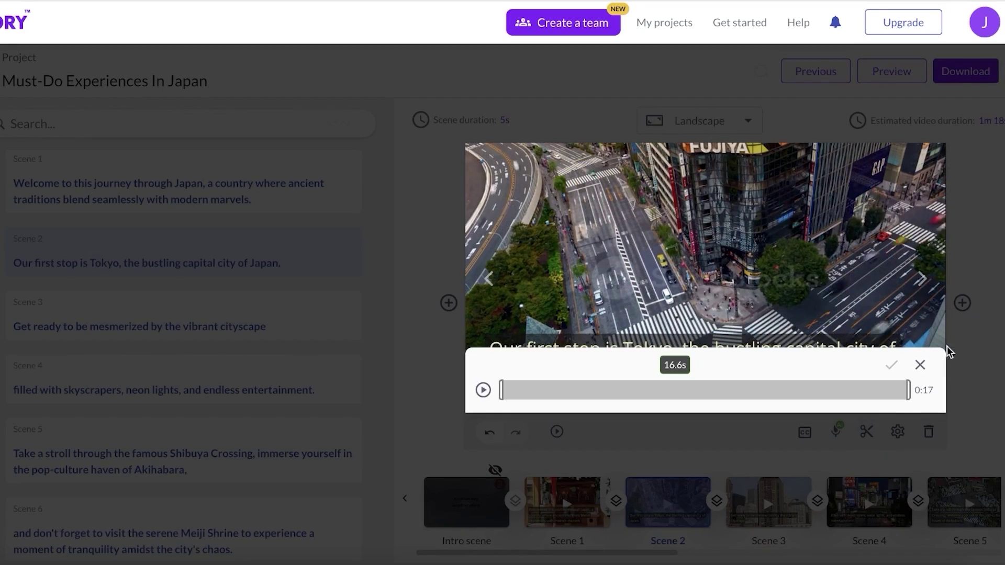
pyautogui.click(923, 372)
pyautogui.moveTo(835, 438)
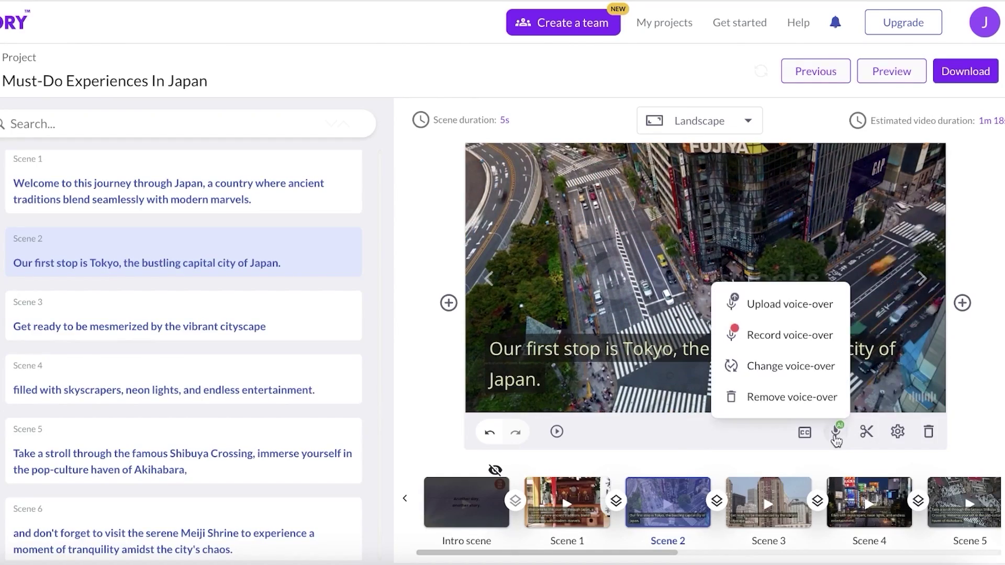
# - Hide the caption text in all scenes starting from scene 2, and show it again in all scenes from scene 1
pyautogui.click(806, 434)
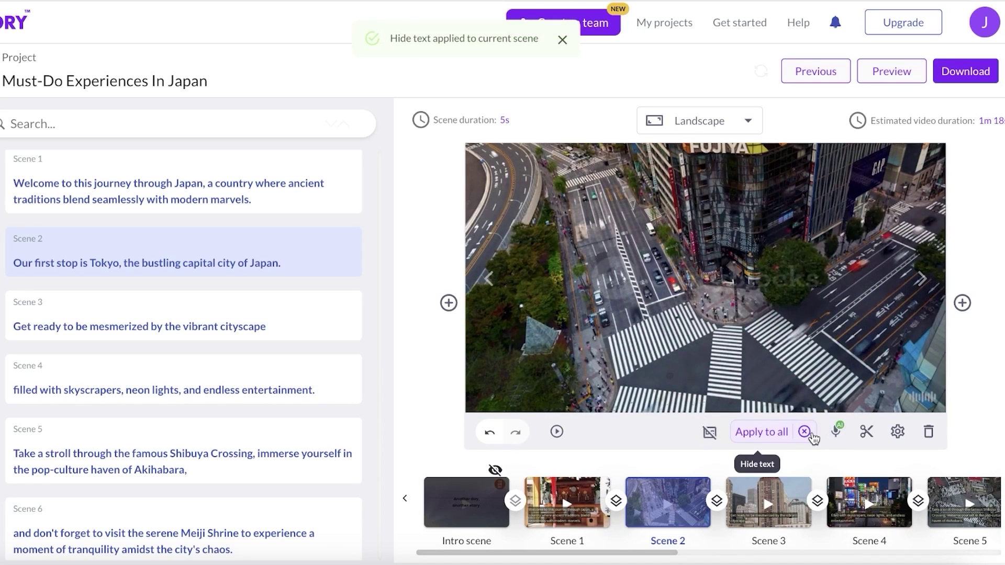
pyautogui.click(813, 437)
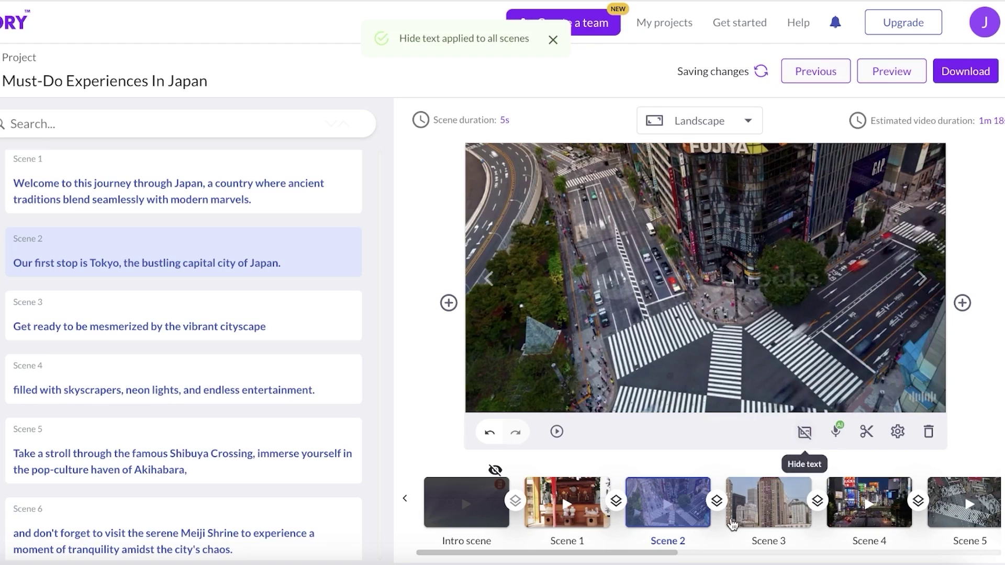
pyautogui.click(554, 521)
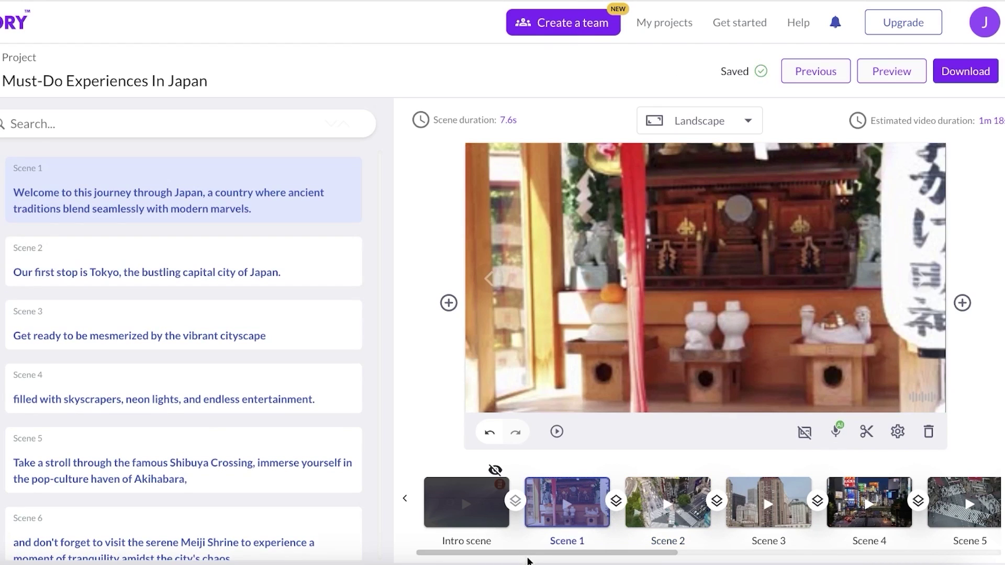
pyautogui.click(804, 432)
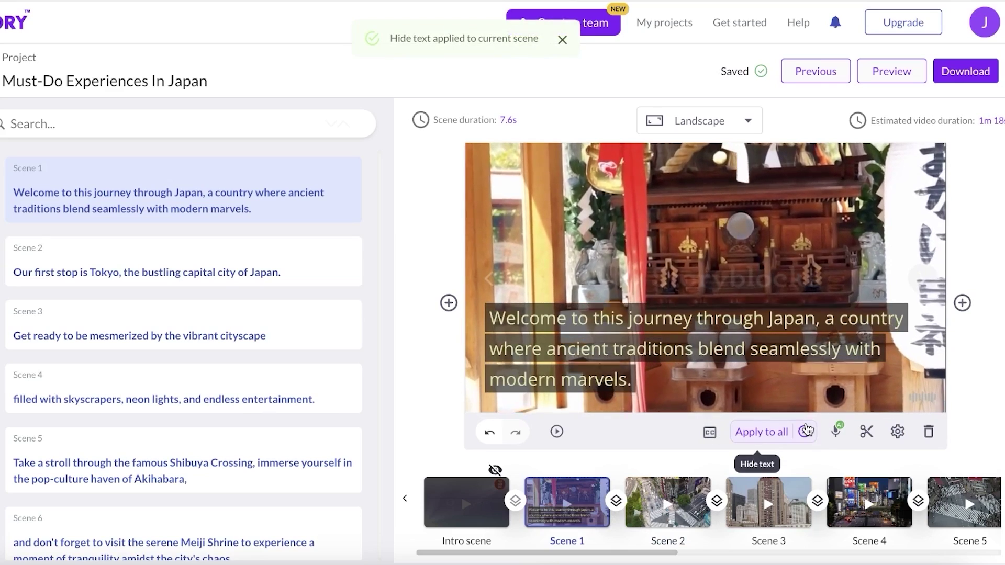
pyautogui.click(770, 432)
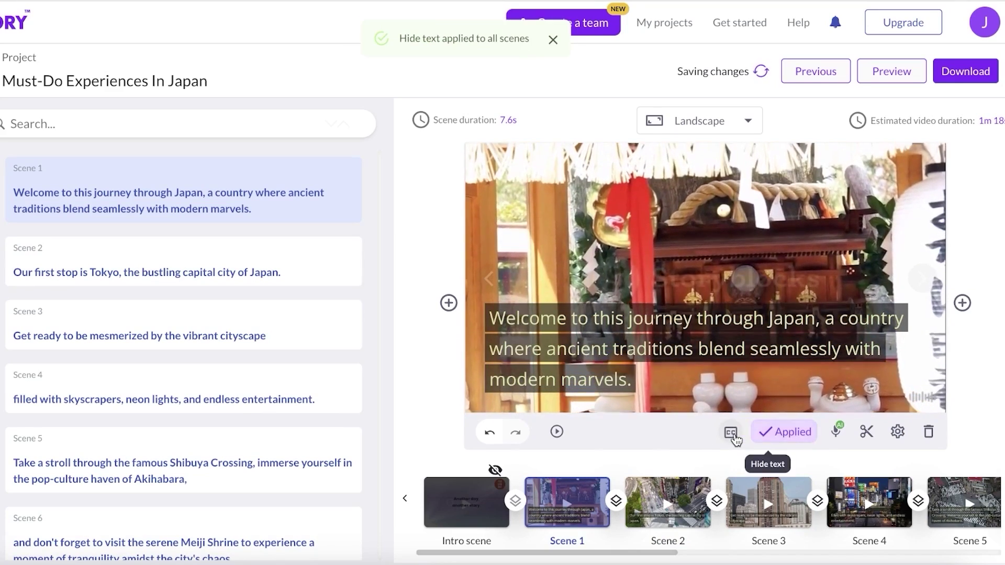
# - Review scene 2's visual and audio settings, such as video looping, zoom and pan, voice-over and background music
pyautogui.click(693, 511)
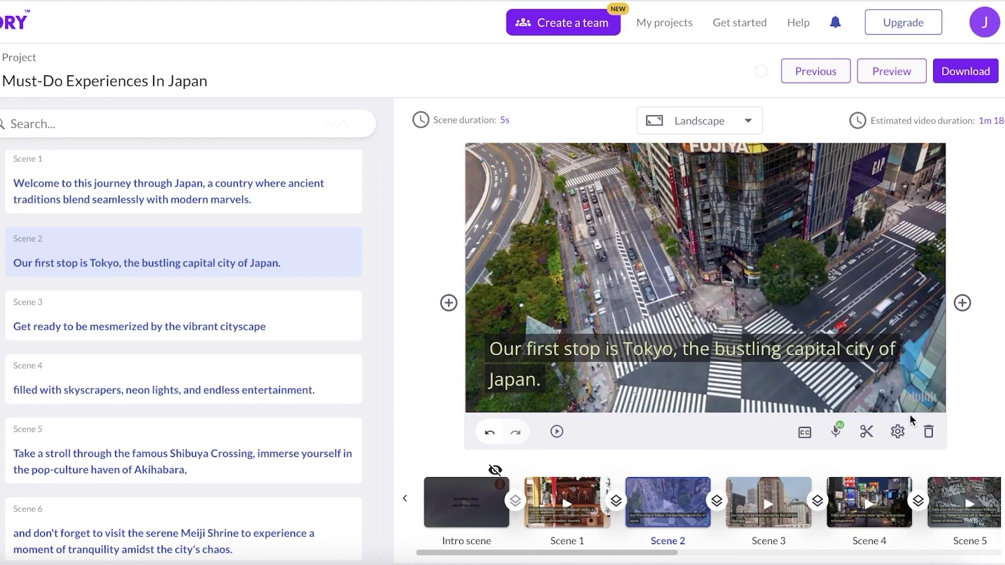
pyautogui.click(897, 431)
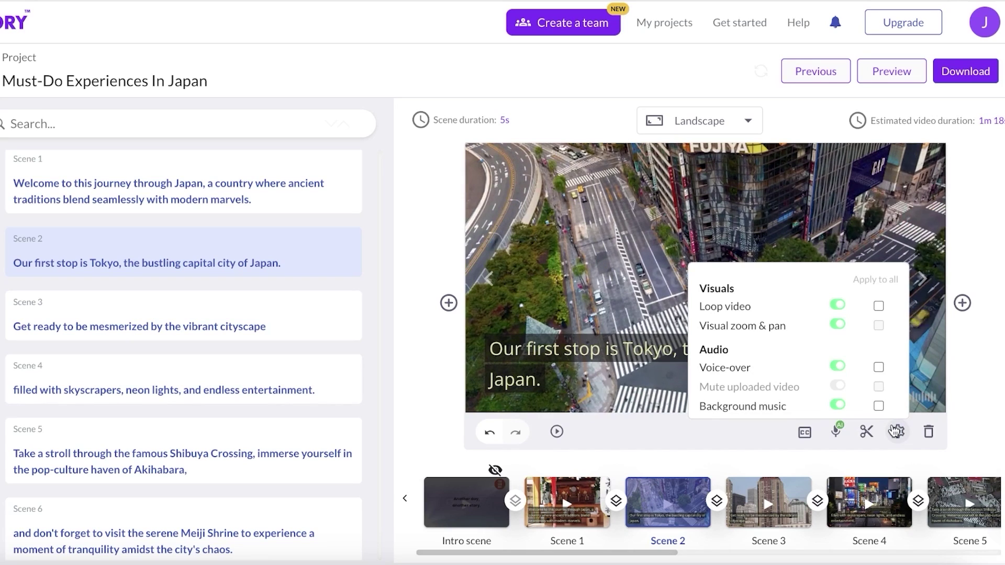
pyautogui.click(896, 431)
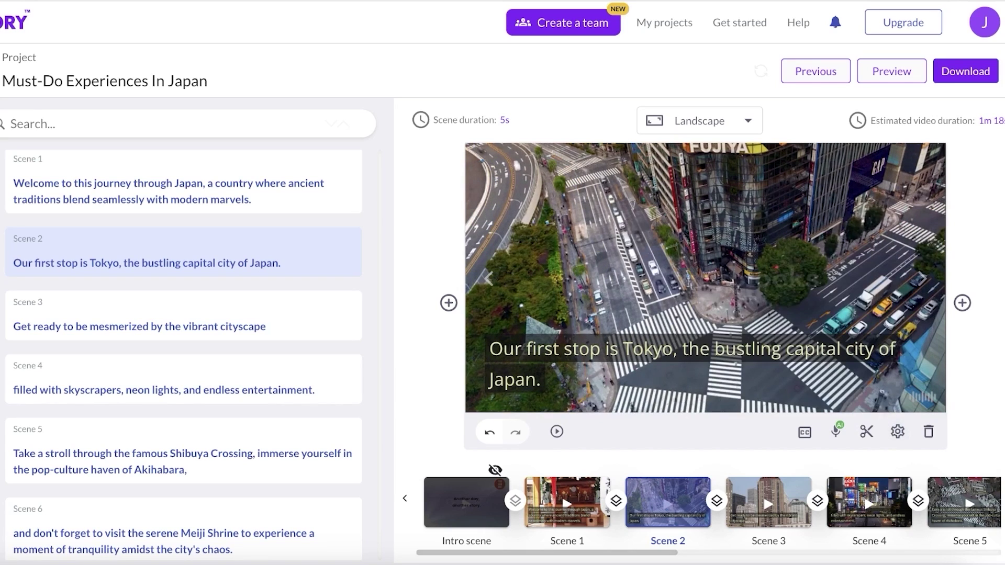
# - Watch a preview of the whole Japan project, close it, and start downloading the project as a video
pyautogui.click(888, 71)
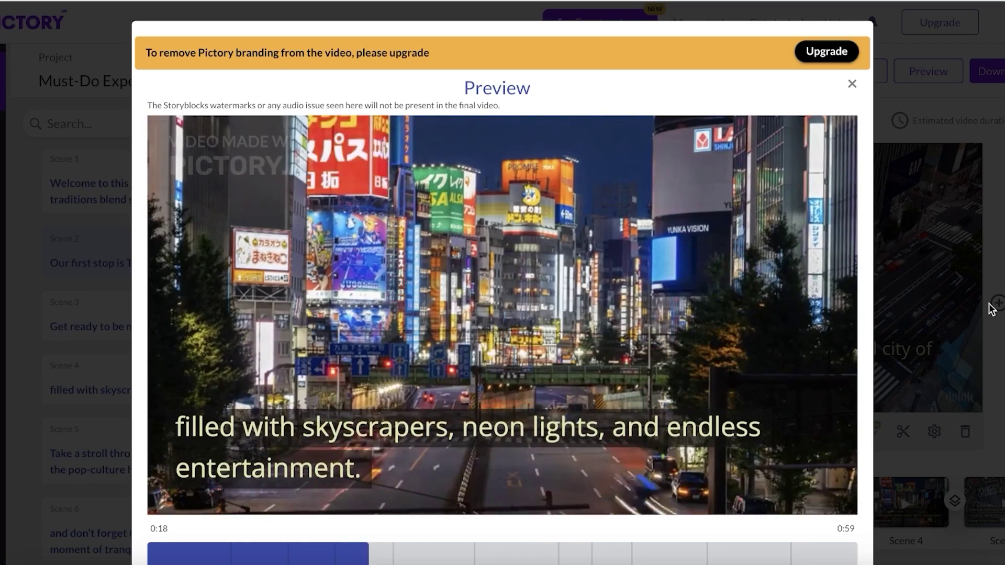
pyautogui.click(916, 206)
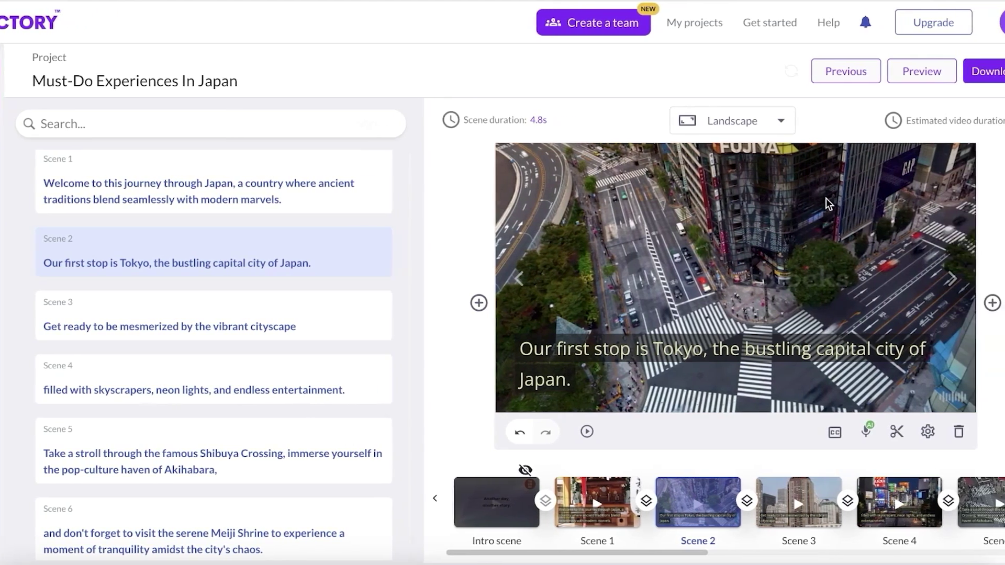
pyautogui.click(984, 69)
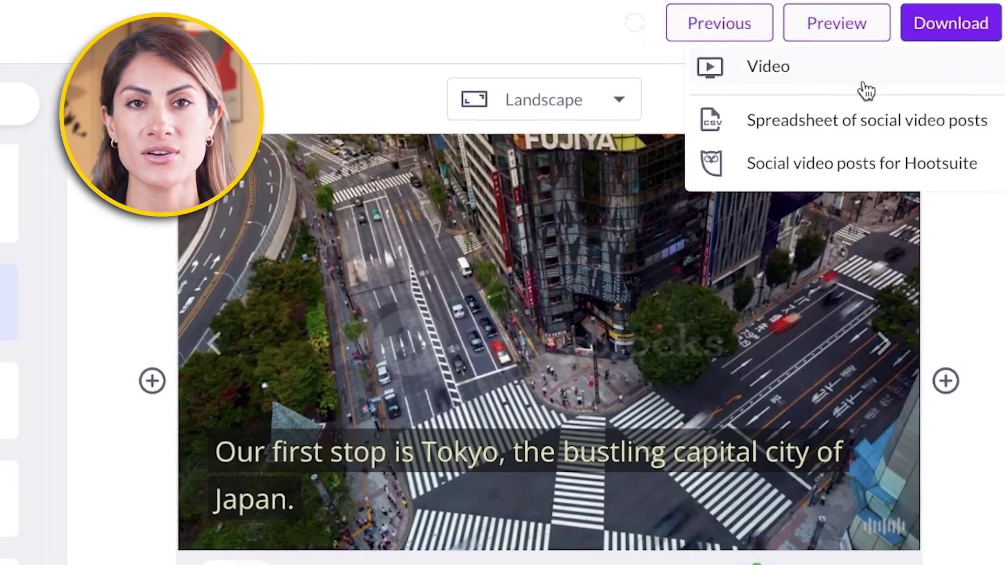
pyautogui.click(854, 81)
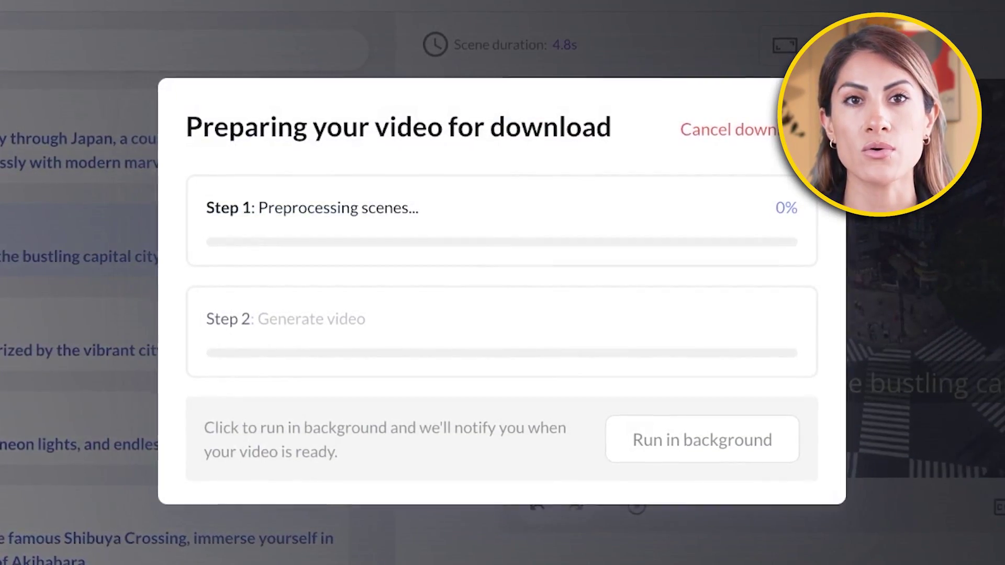